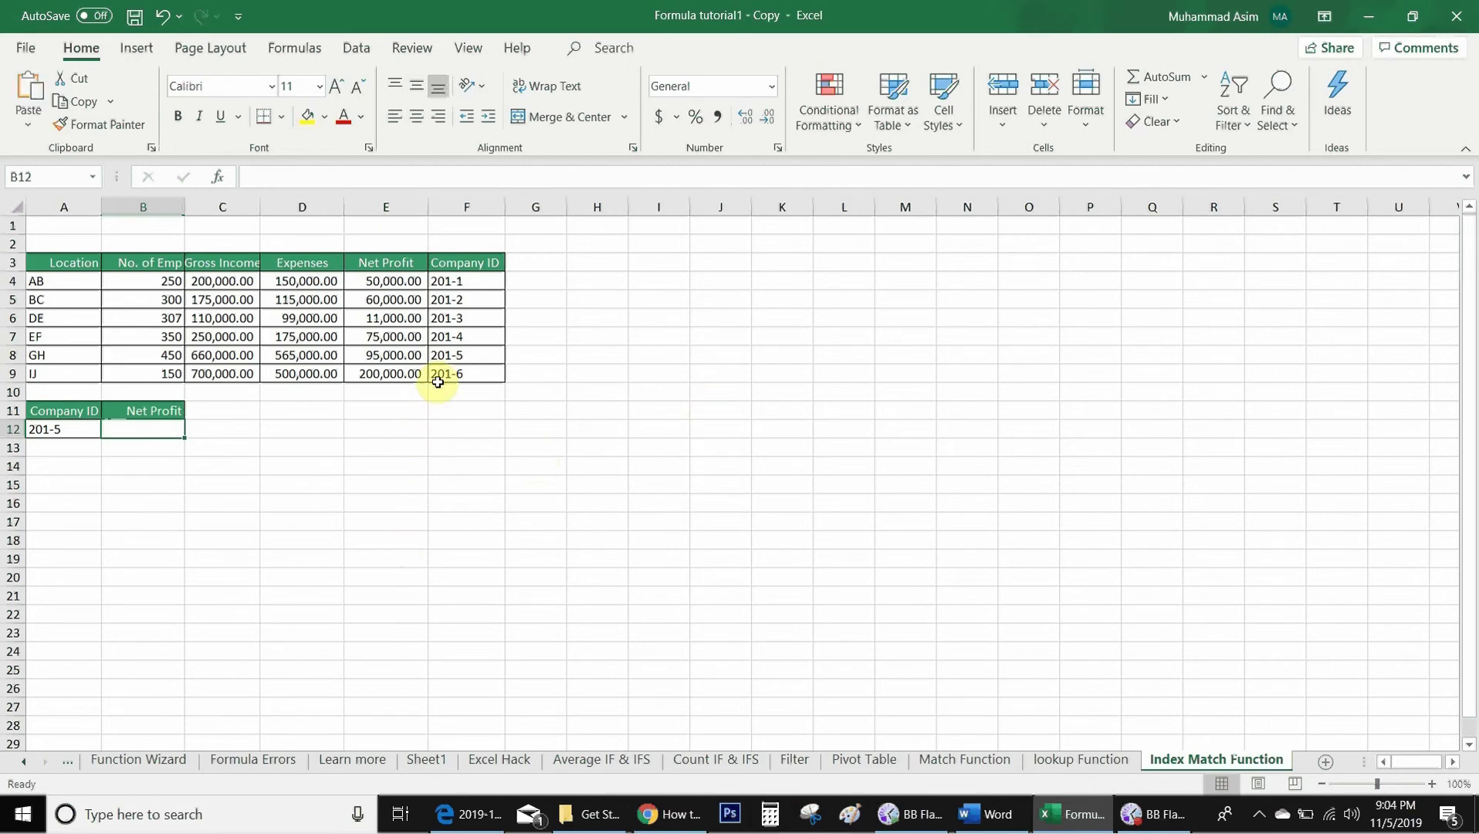
Step: Review the DE row's table values and the Company ID in A12, then select B12 for the result
click(444, 355)
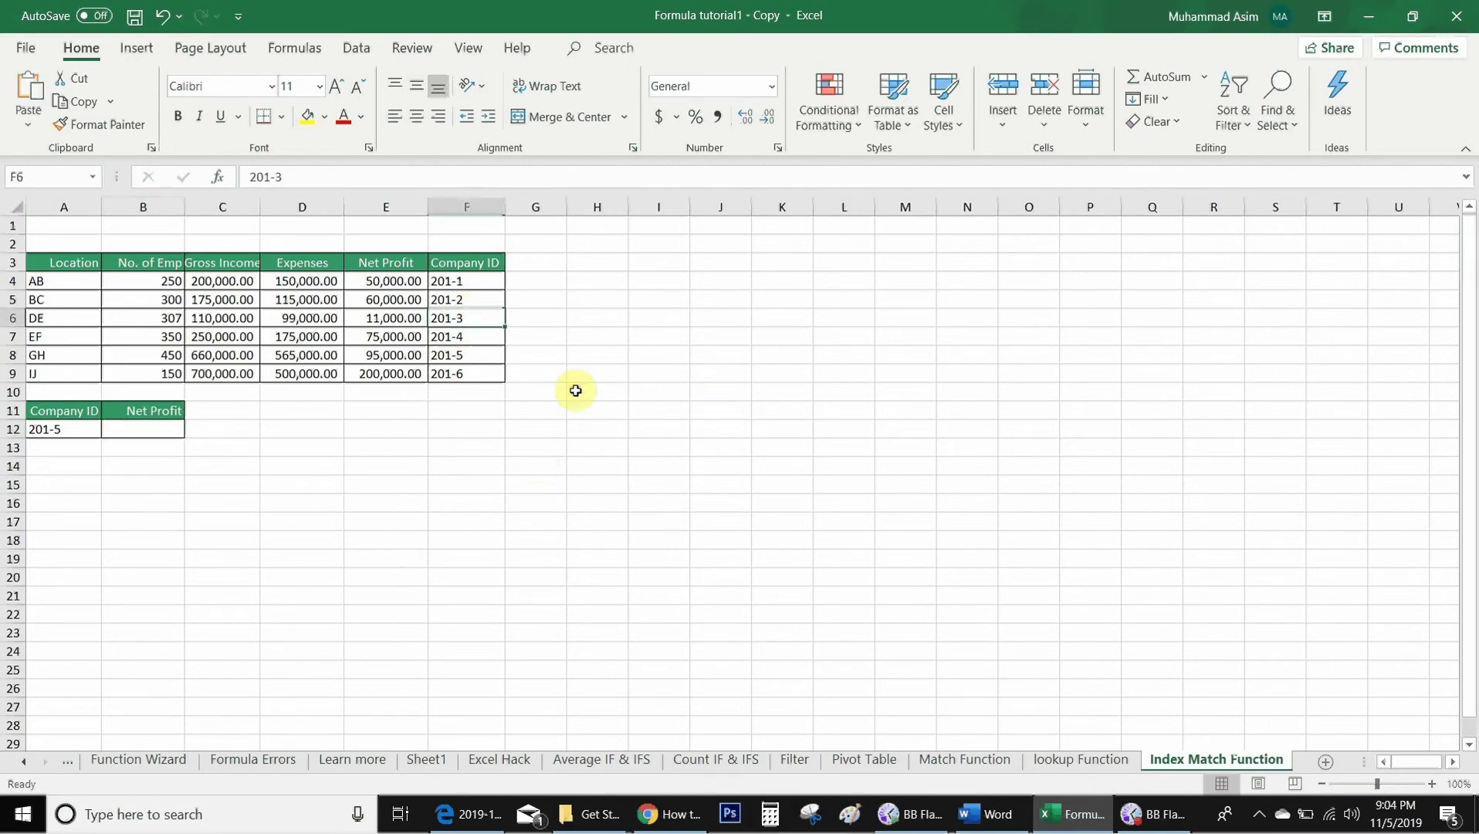
click(404, 317)
click(312, 314)
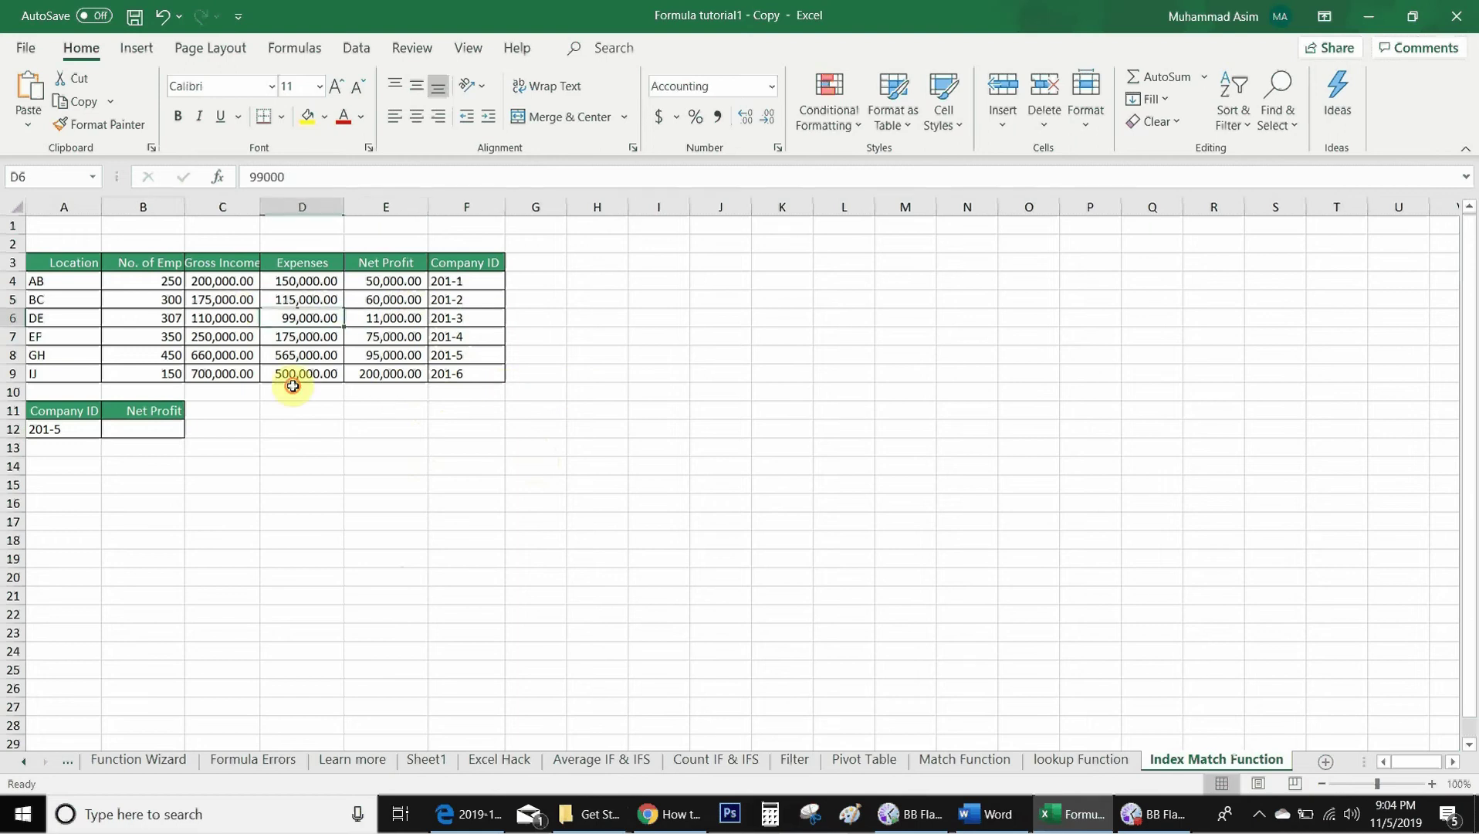
click(214, 317)
click(162, 315)
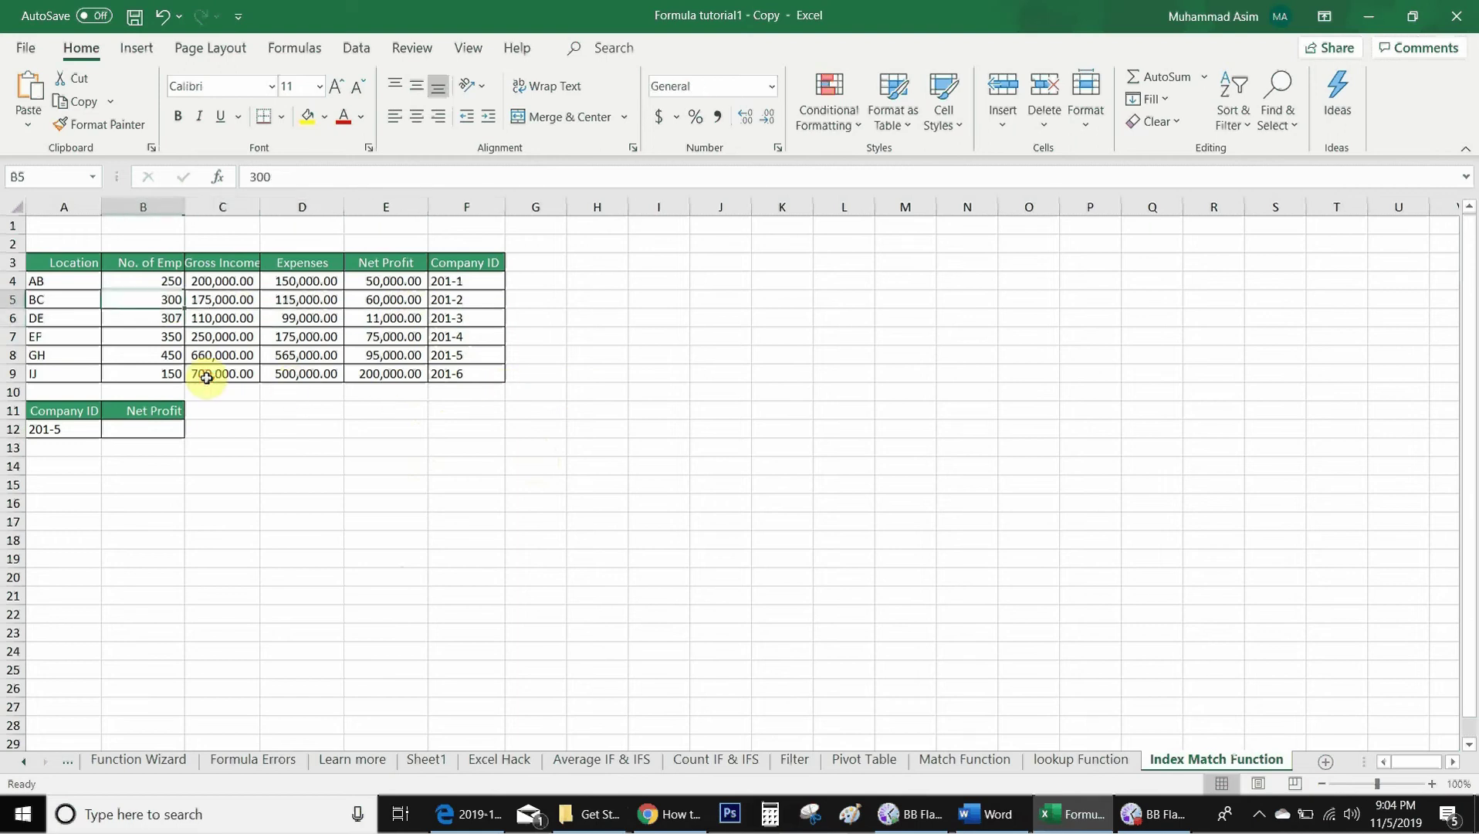
click(40, 318)
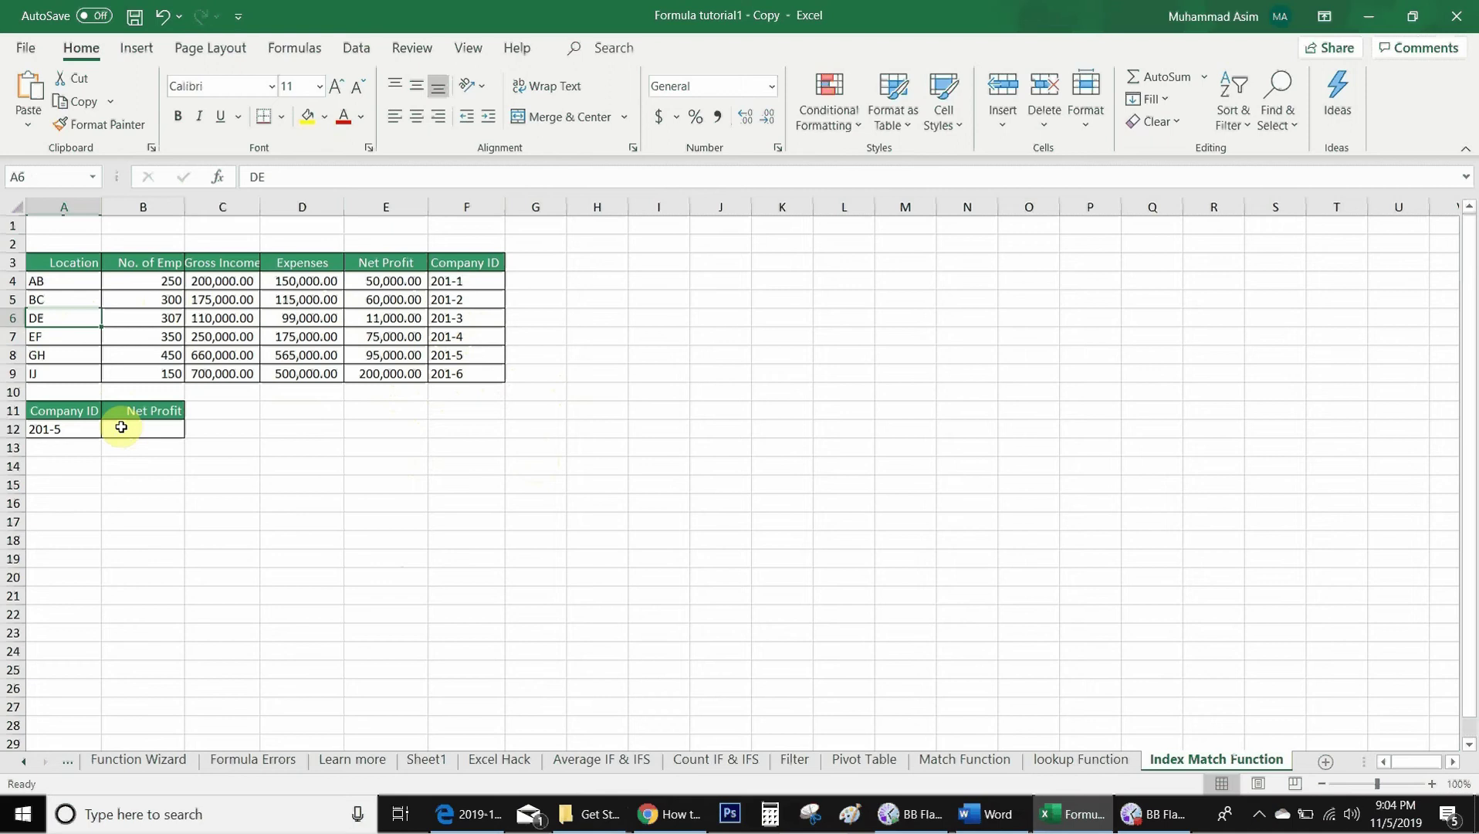
click(91, 427)
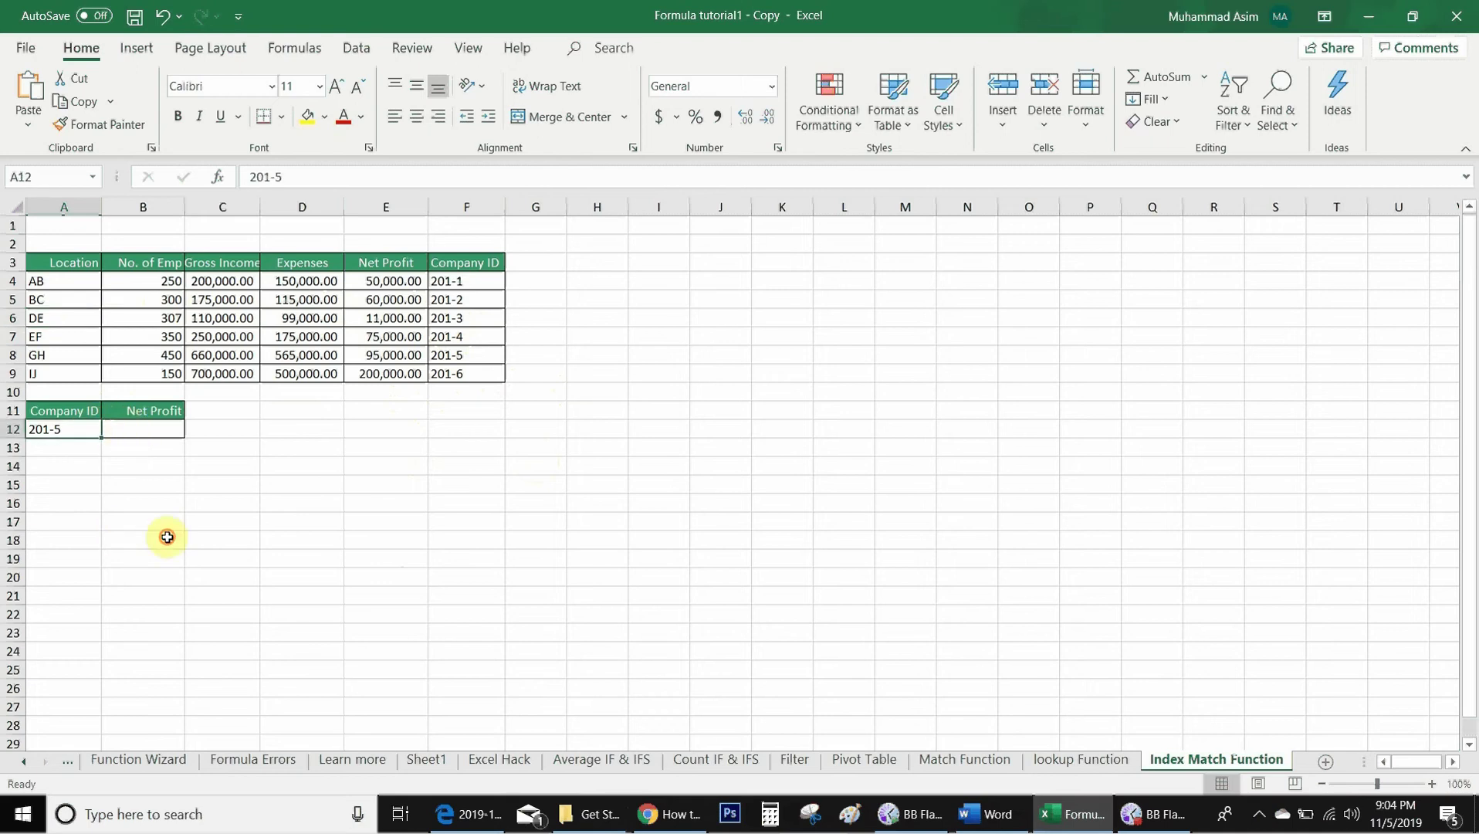
click(134, 424)
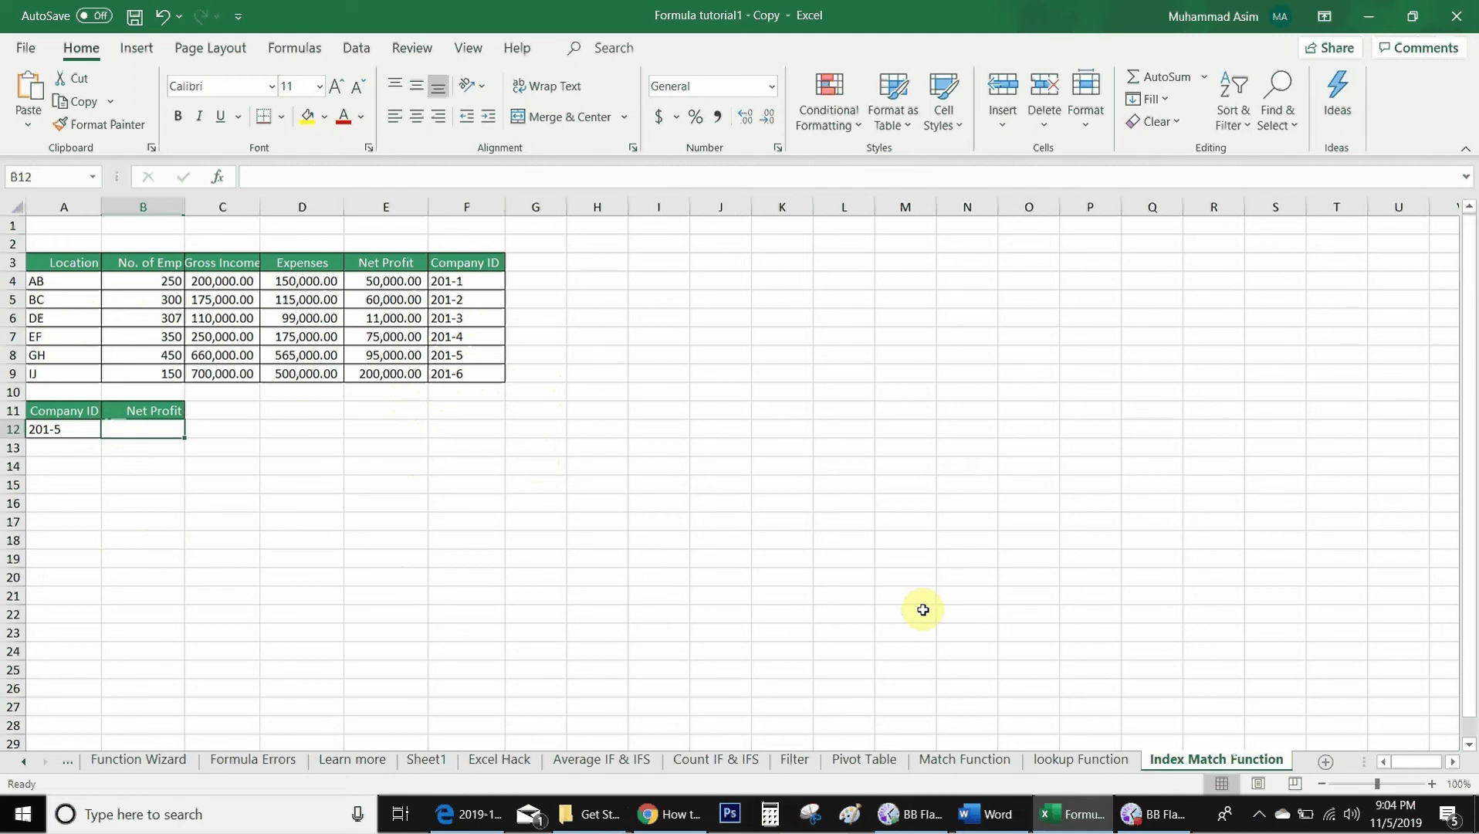
text(=v)
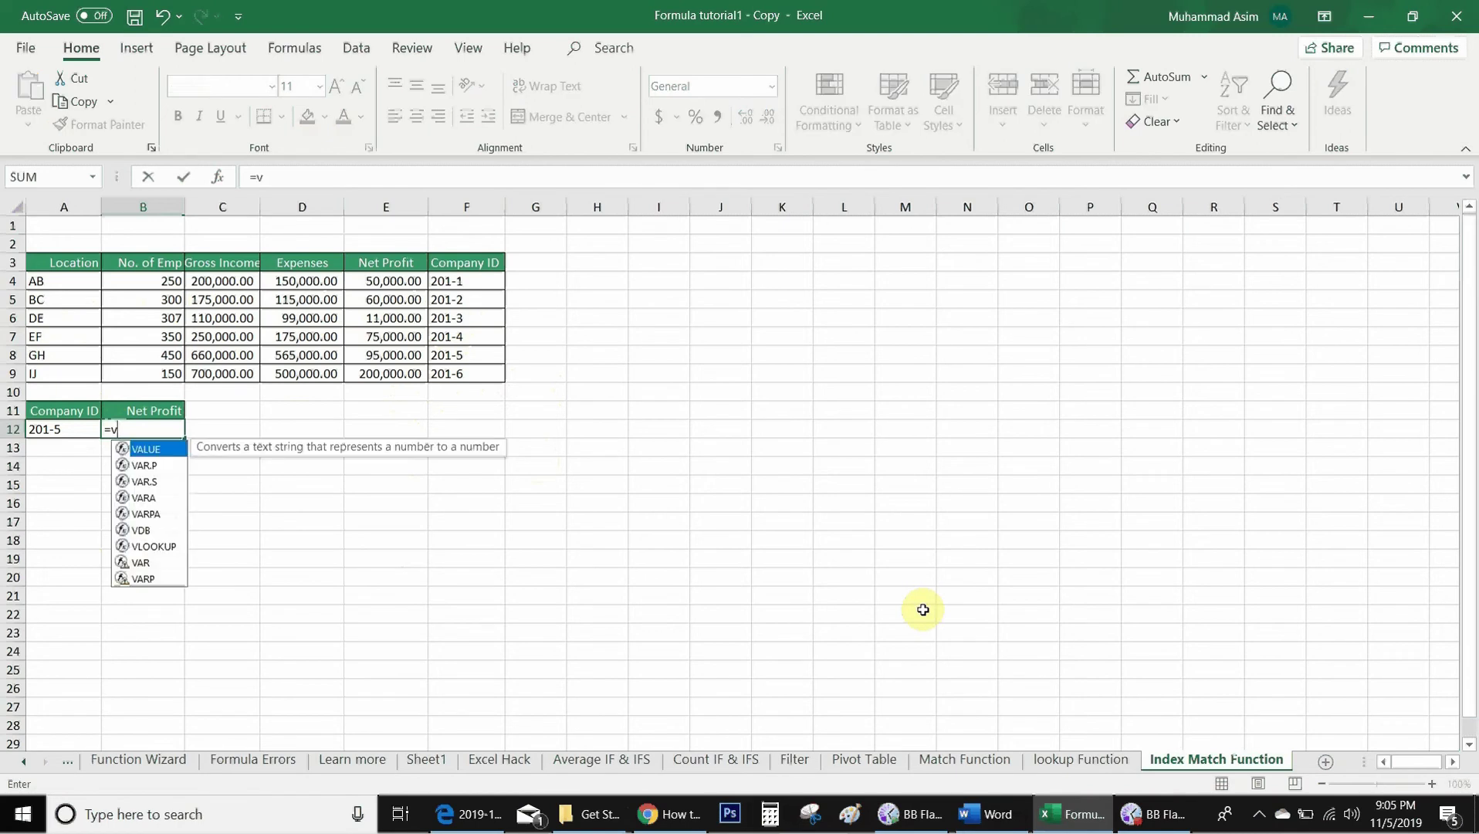
text(lookup()
Step: Enter =VLOOKUP(A12,A4:F9,2,0) in B12, which returns #N/A
key(Left)
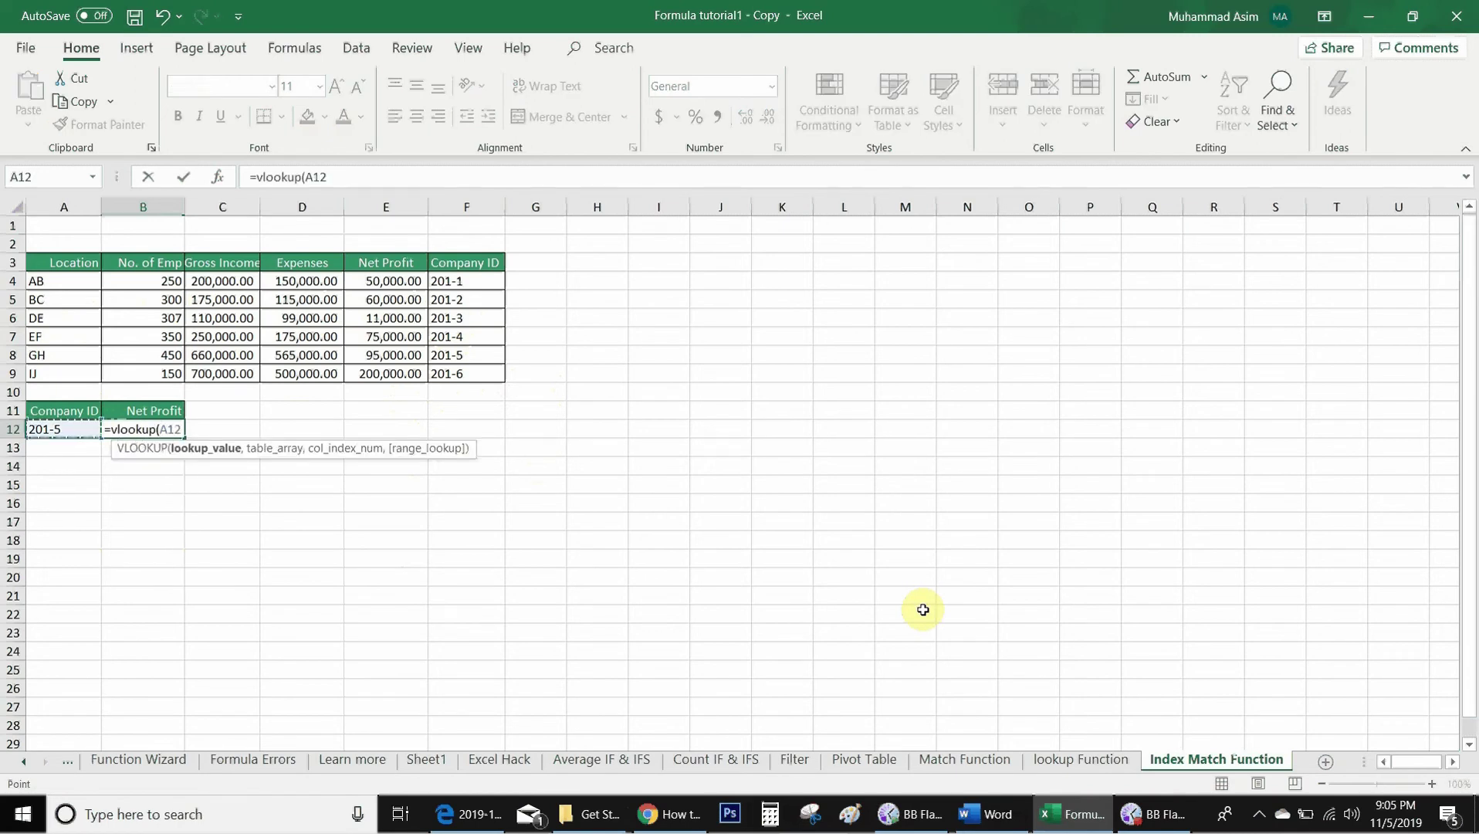
text(,)
key(Up)
key(Up)
key(Up)
key(Up)
key(Up)
key(Up)
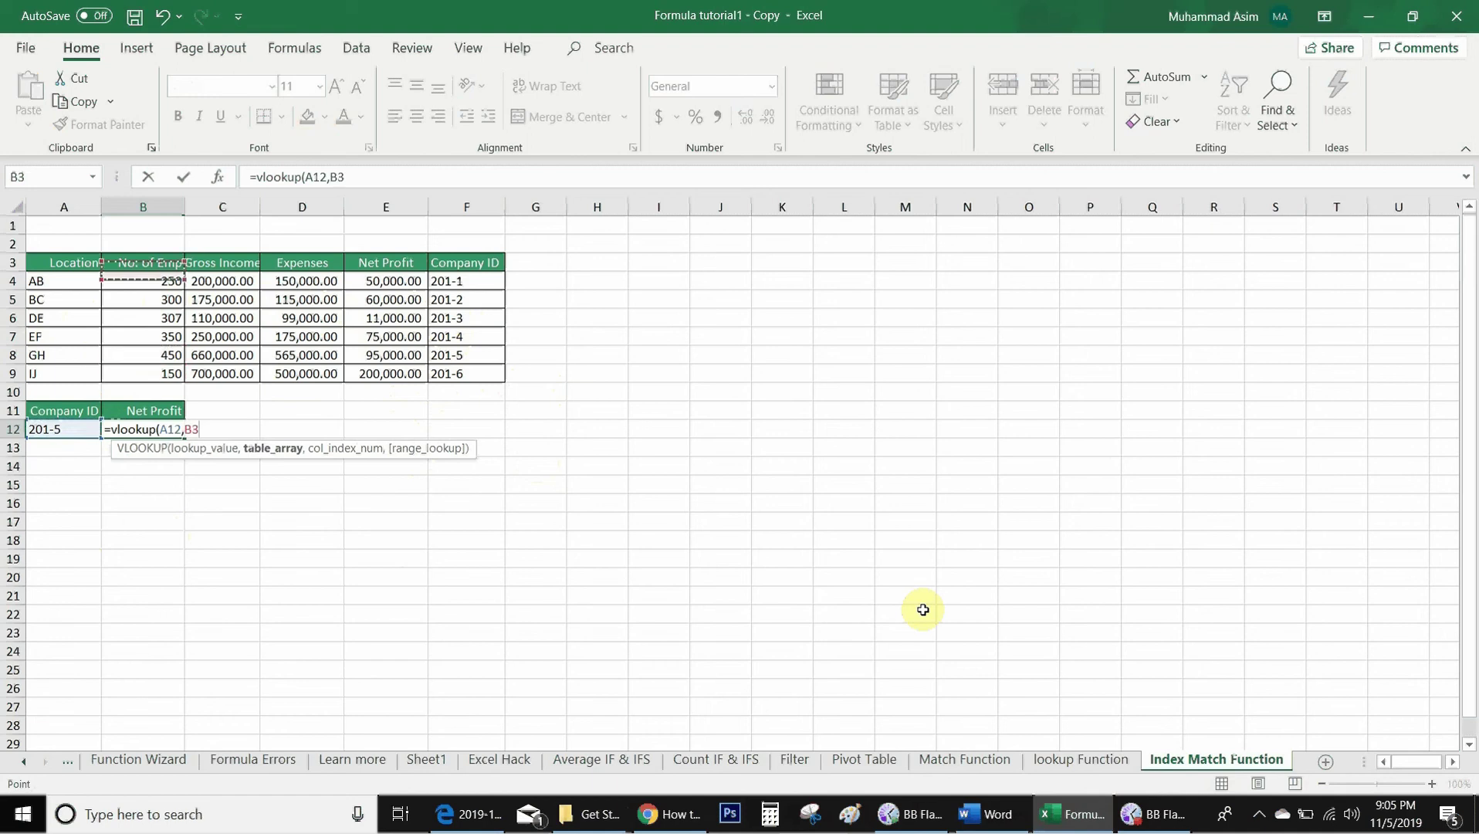
key(Down)
key(Left)
key(ctrl+shift+Right)
key(ctrl+shift+Down)
text(,)
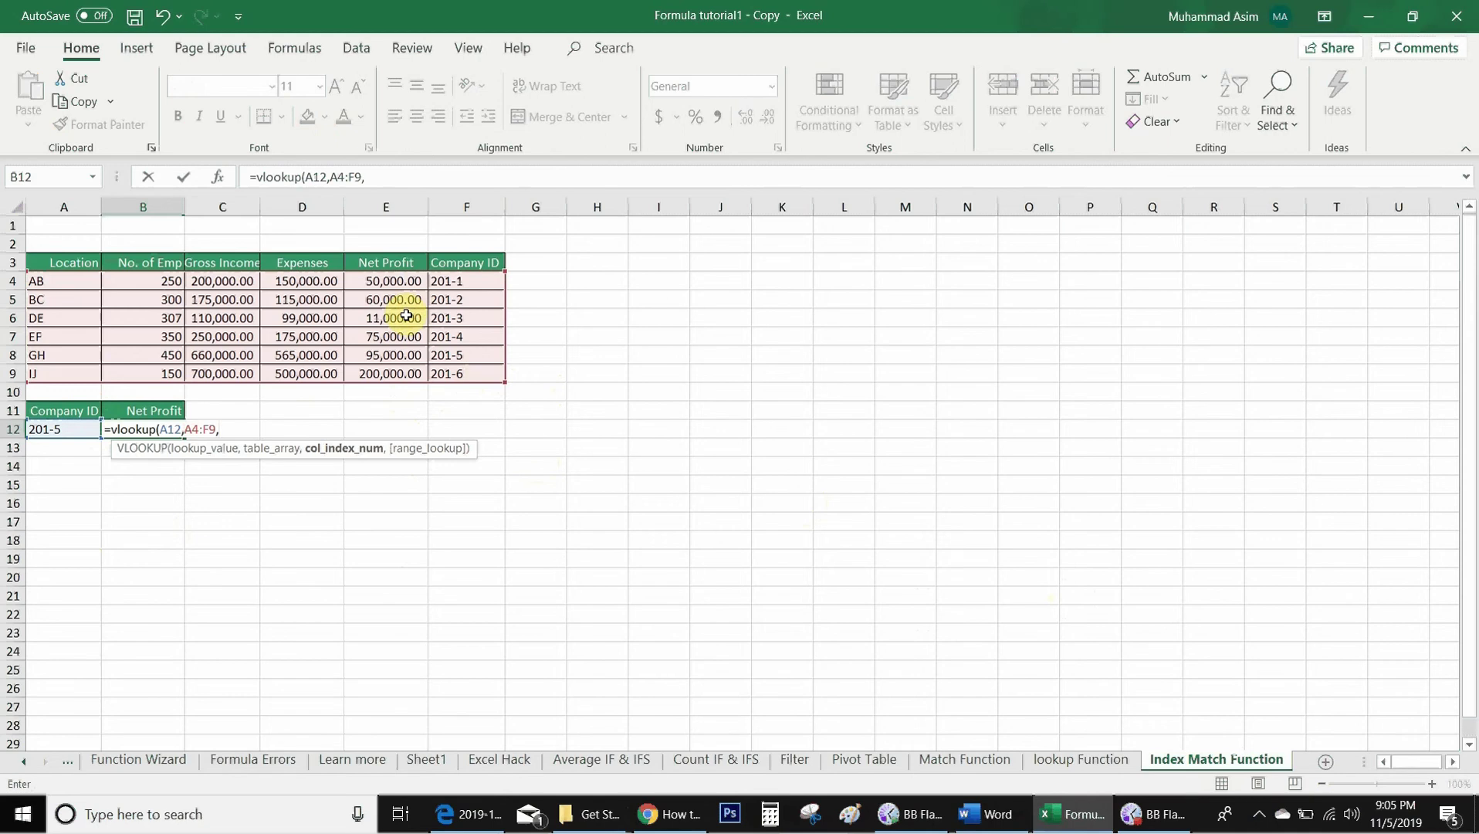
text(2,0)
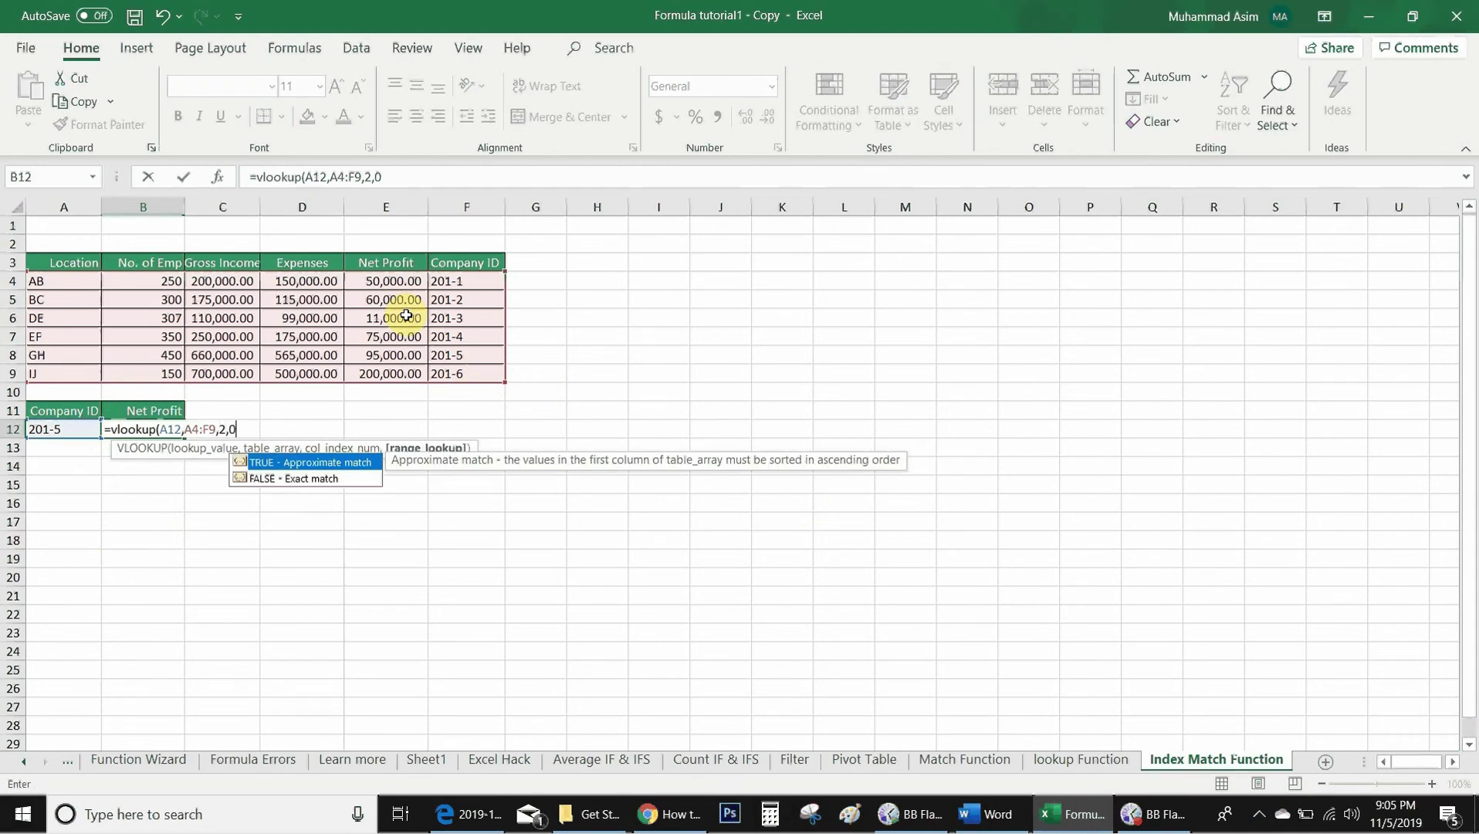
text())
key(ctrl+Return)
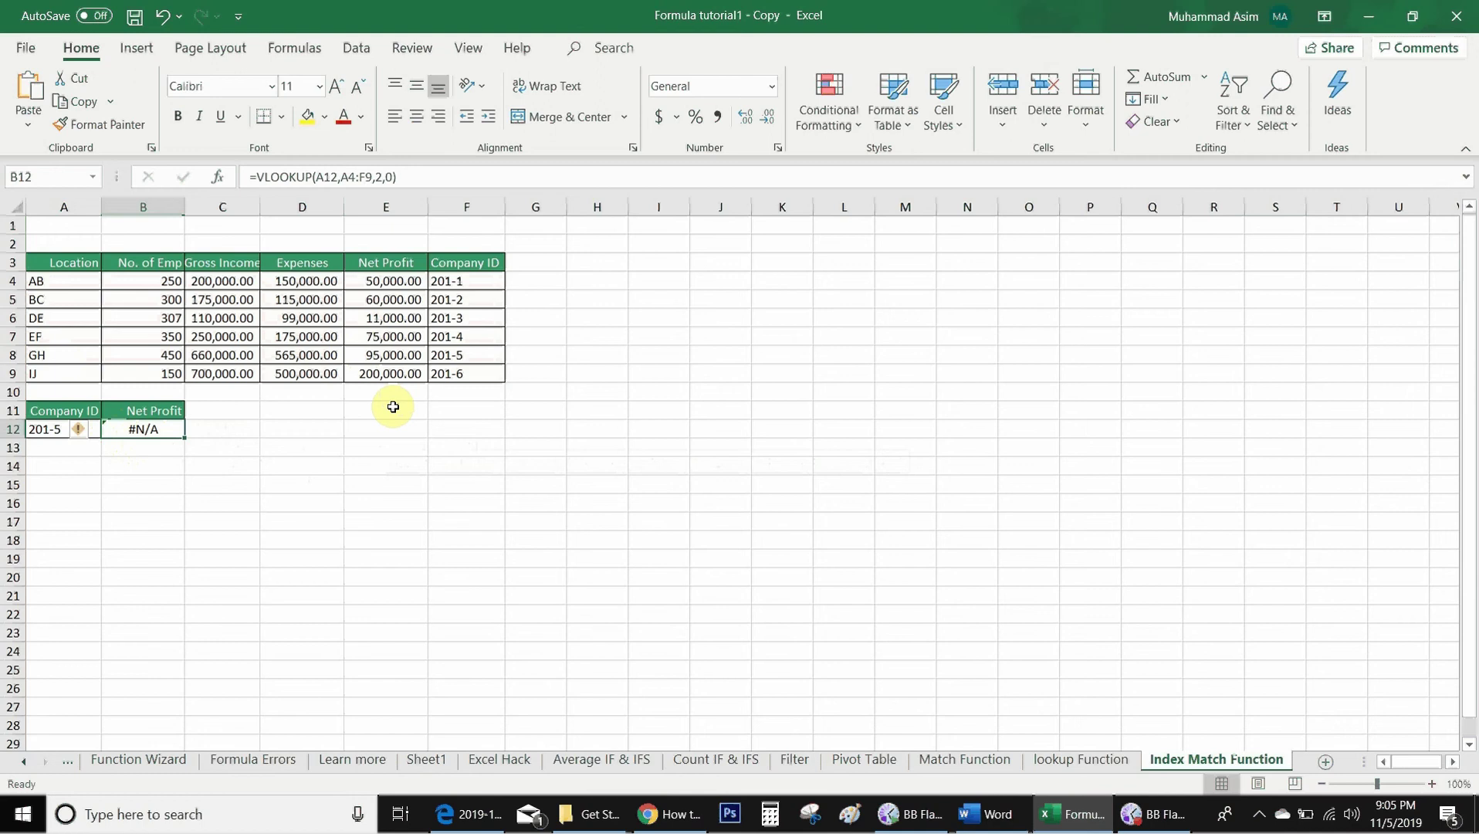
text(=ind)
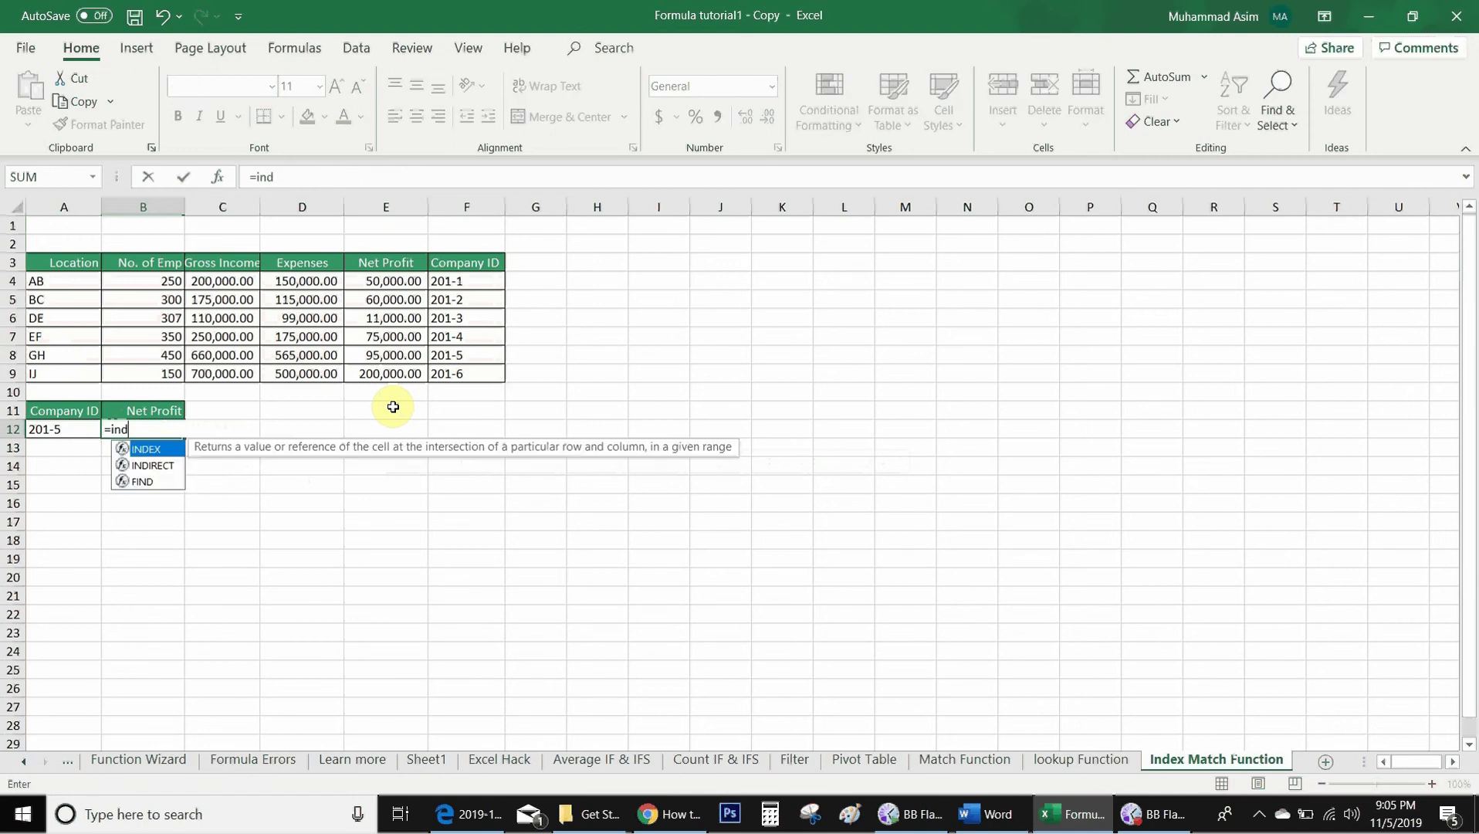
text(ex()
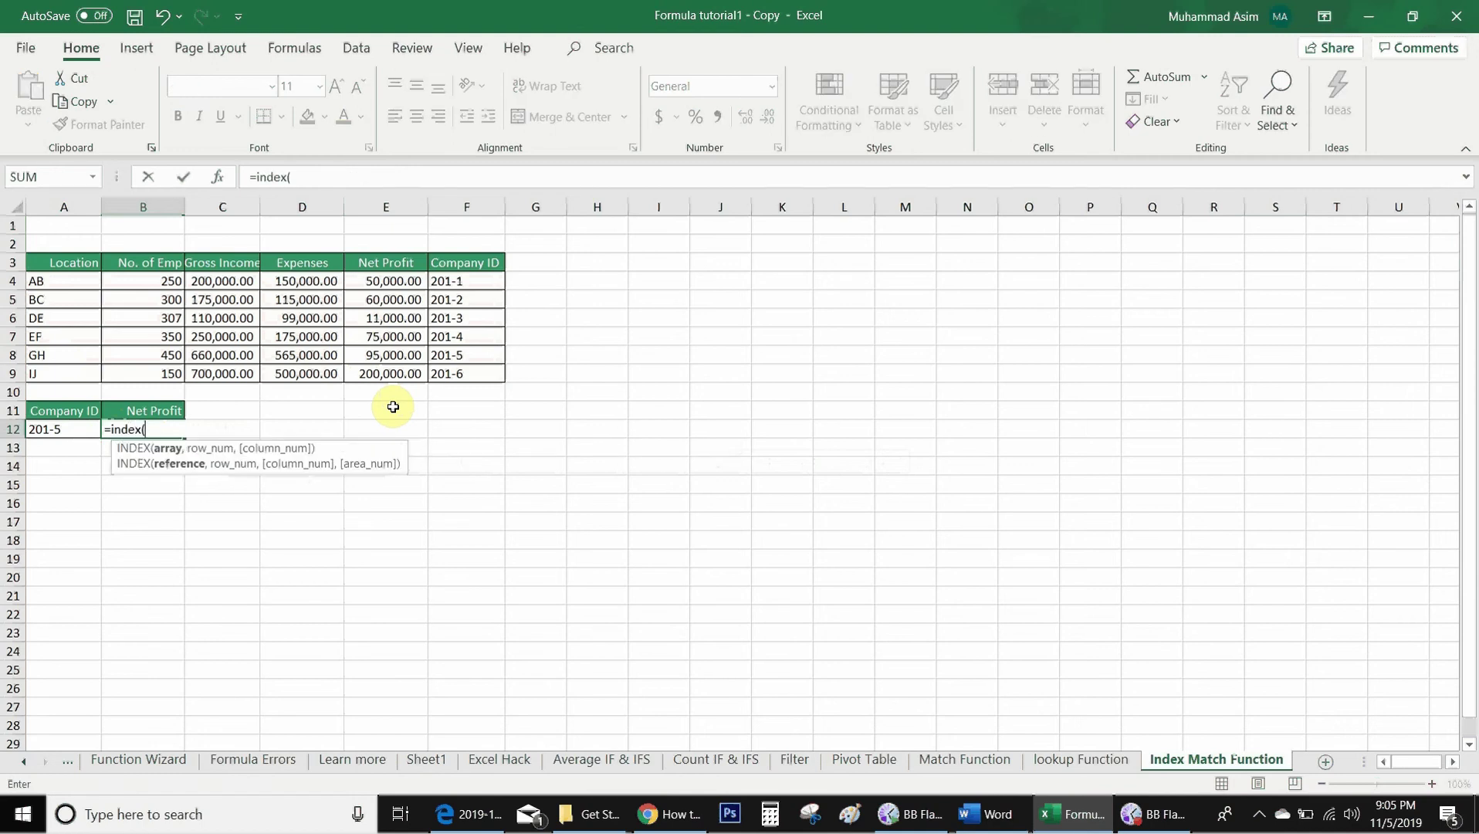
Step: Build =INDEX(E4:E9,MATCH(A12,F4:F9,0)) in B12 using Net Profit as results and Company ID as lookup
click(382, 281)
key(ctrl+shift+Down)
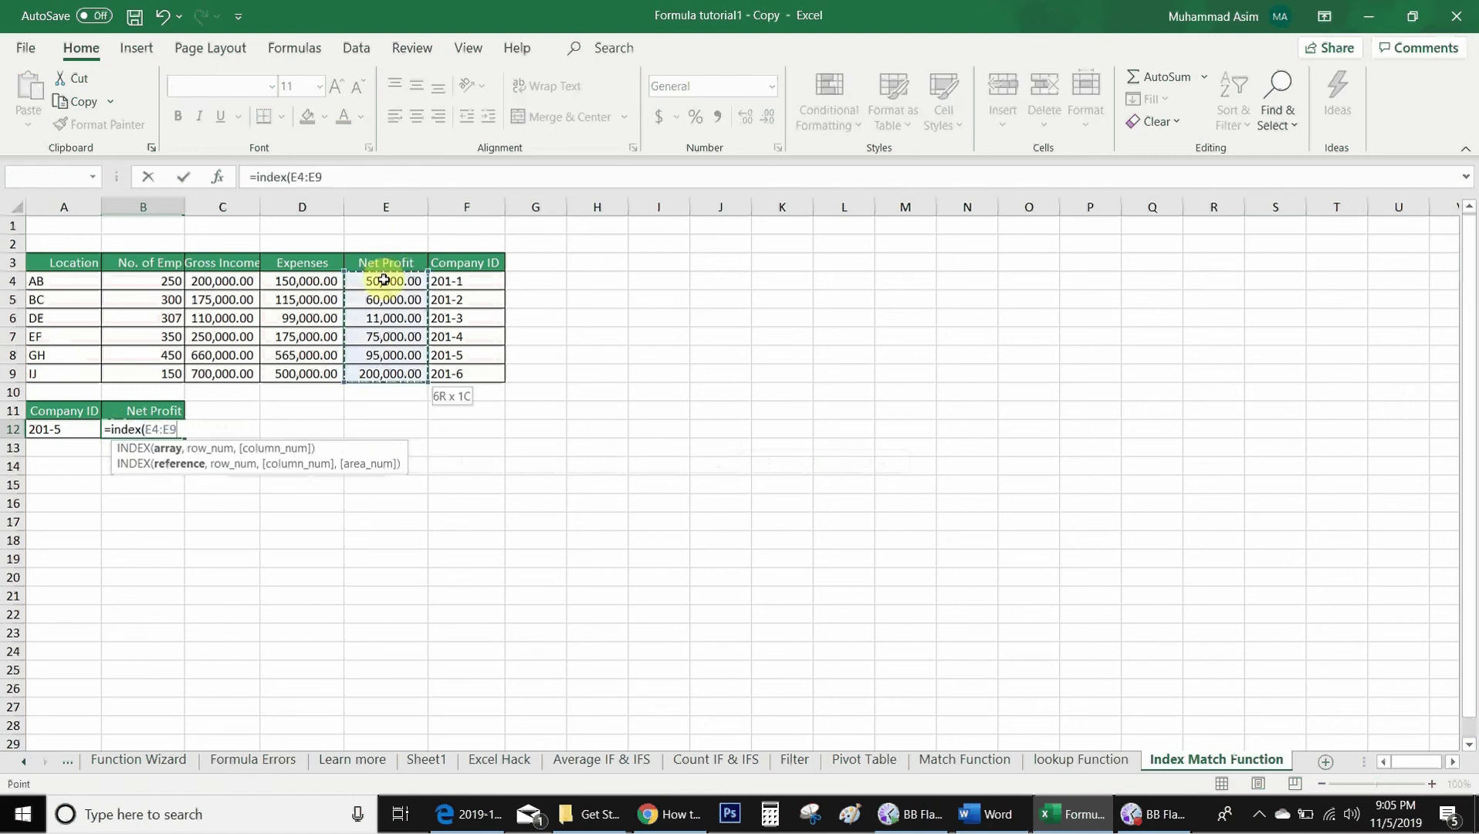
text(,)
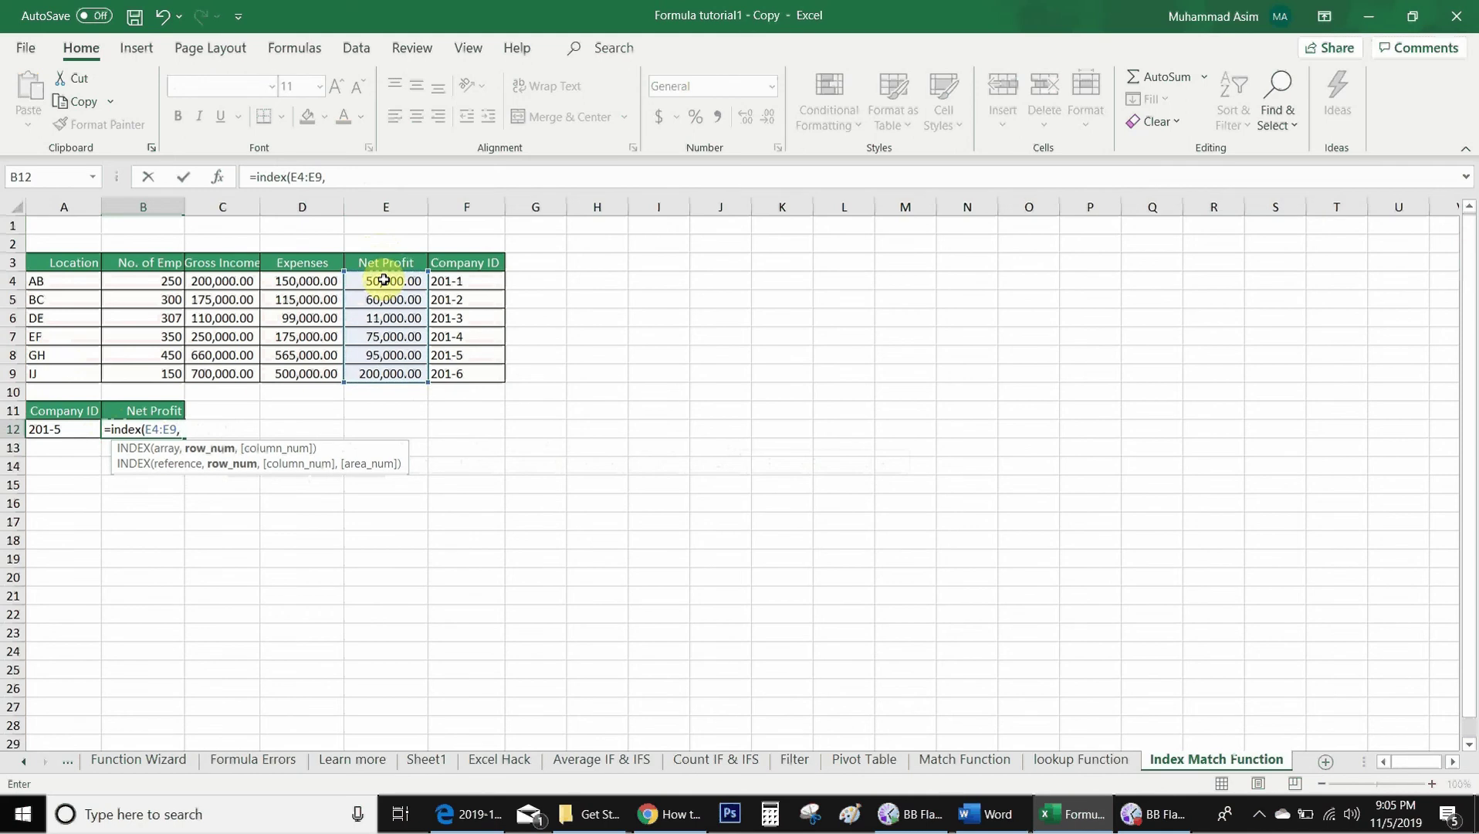
text(matc)
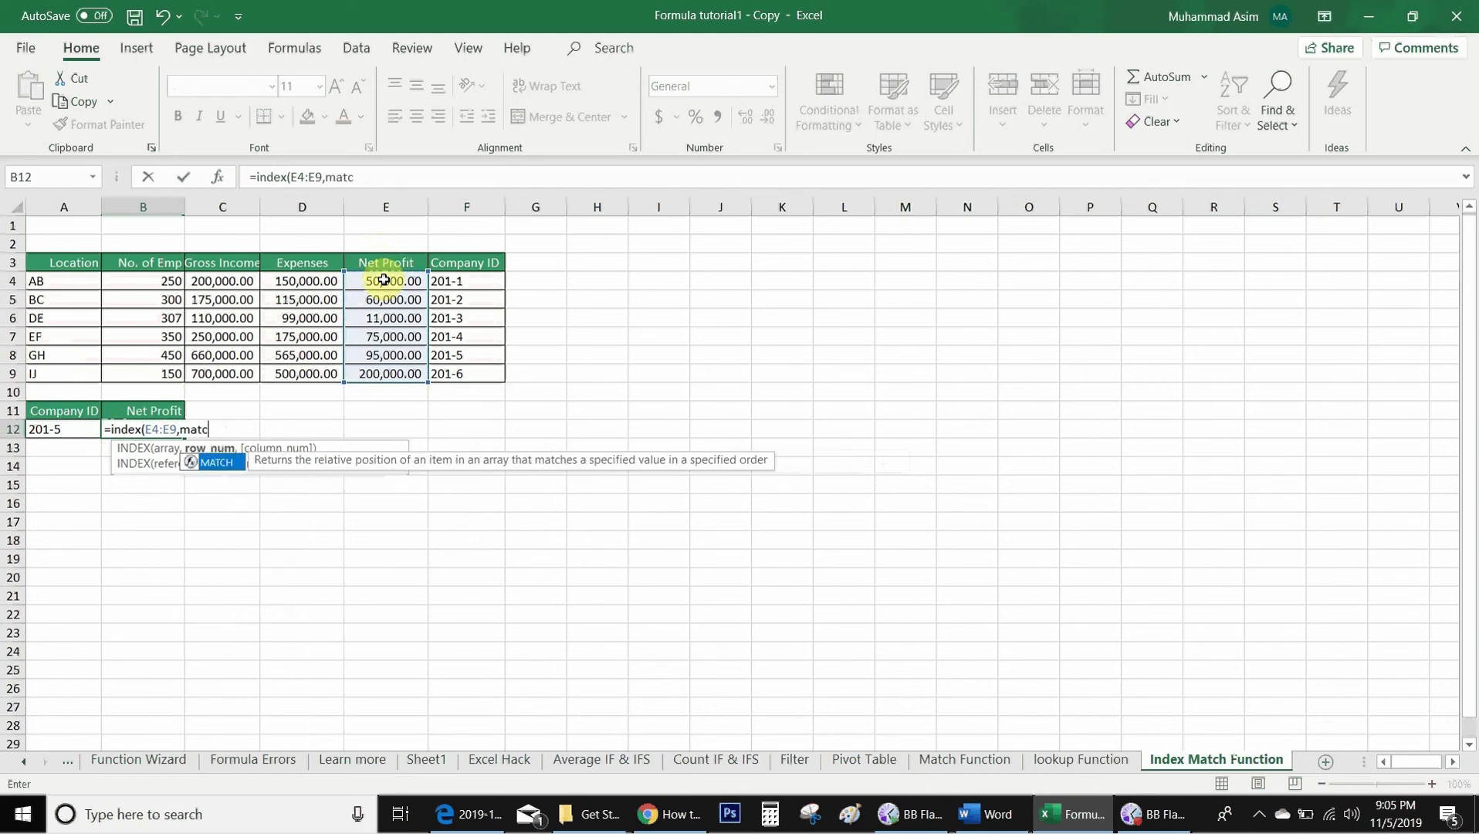
text(h()
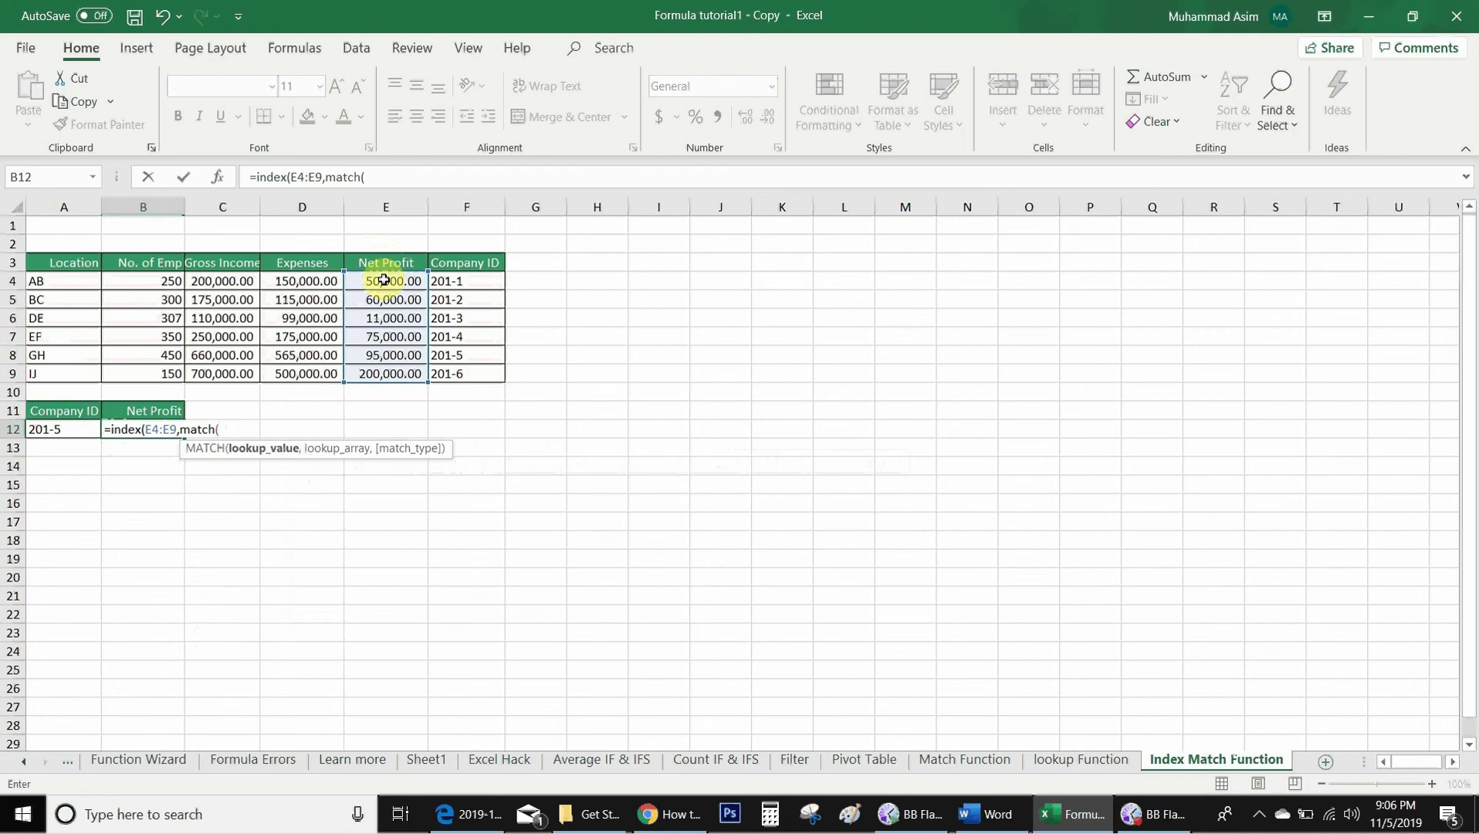
key(Left)
text(,)
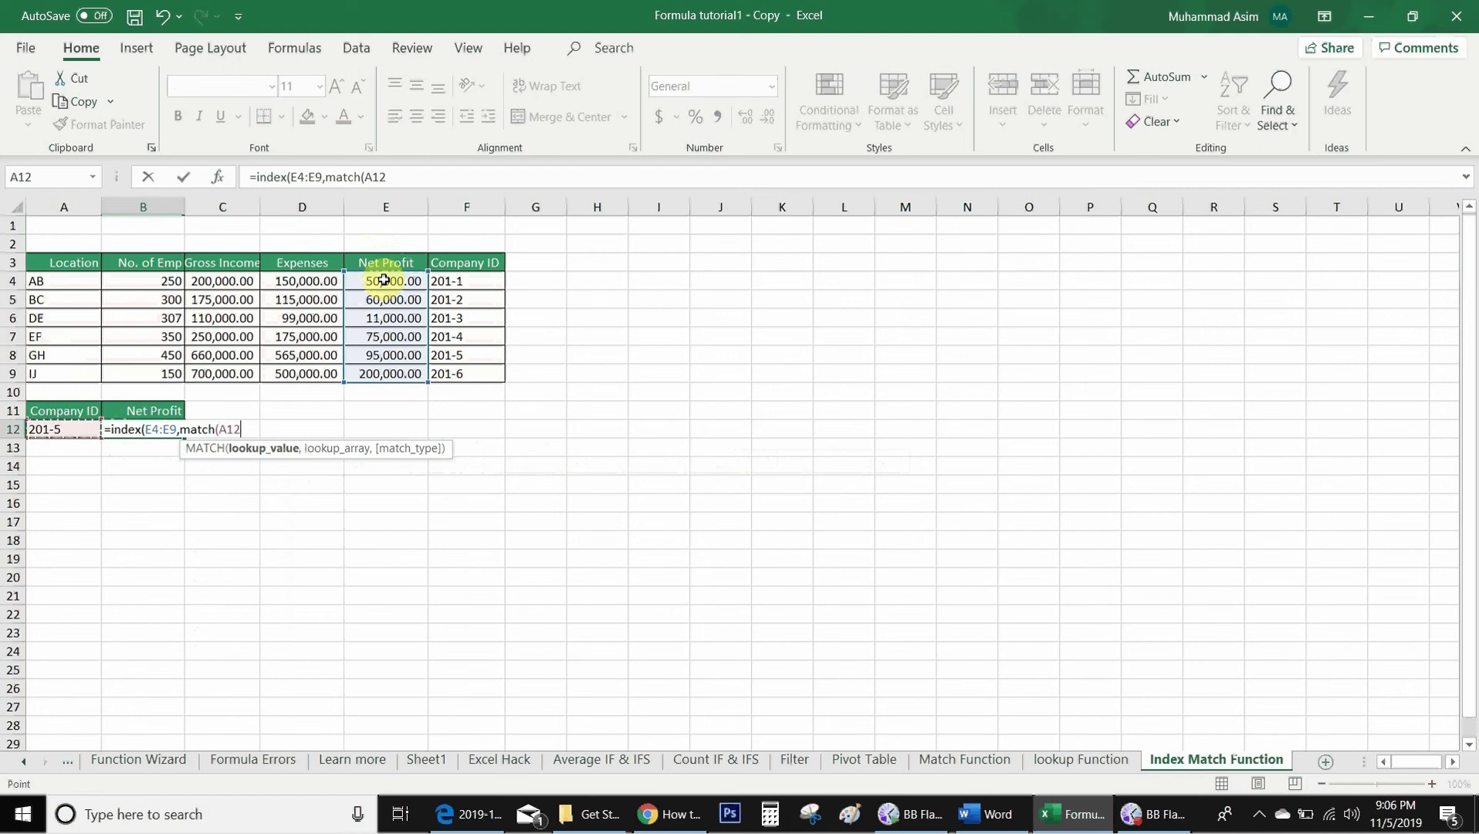
click(479, 298)
key(Up)
key(shift+Down)
key(shift+Down)
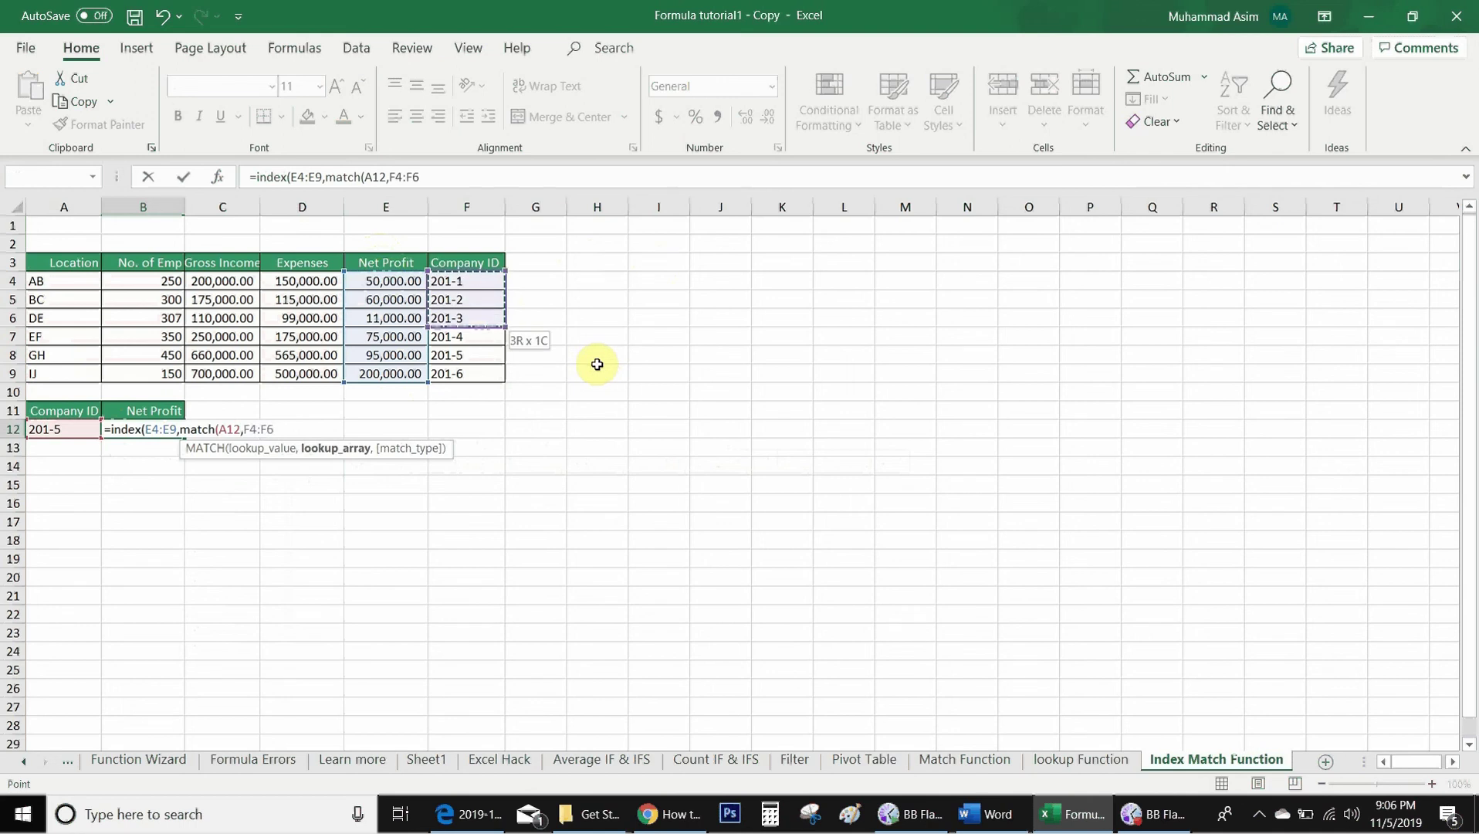
key(shift+Down)
key(shift+Down)
key(shift+Down)
text(,)
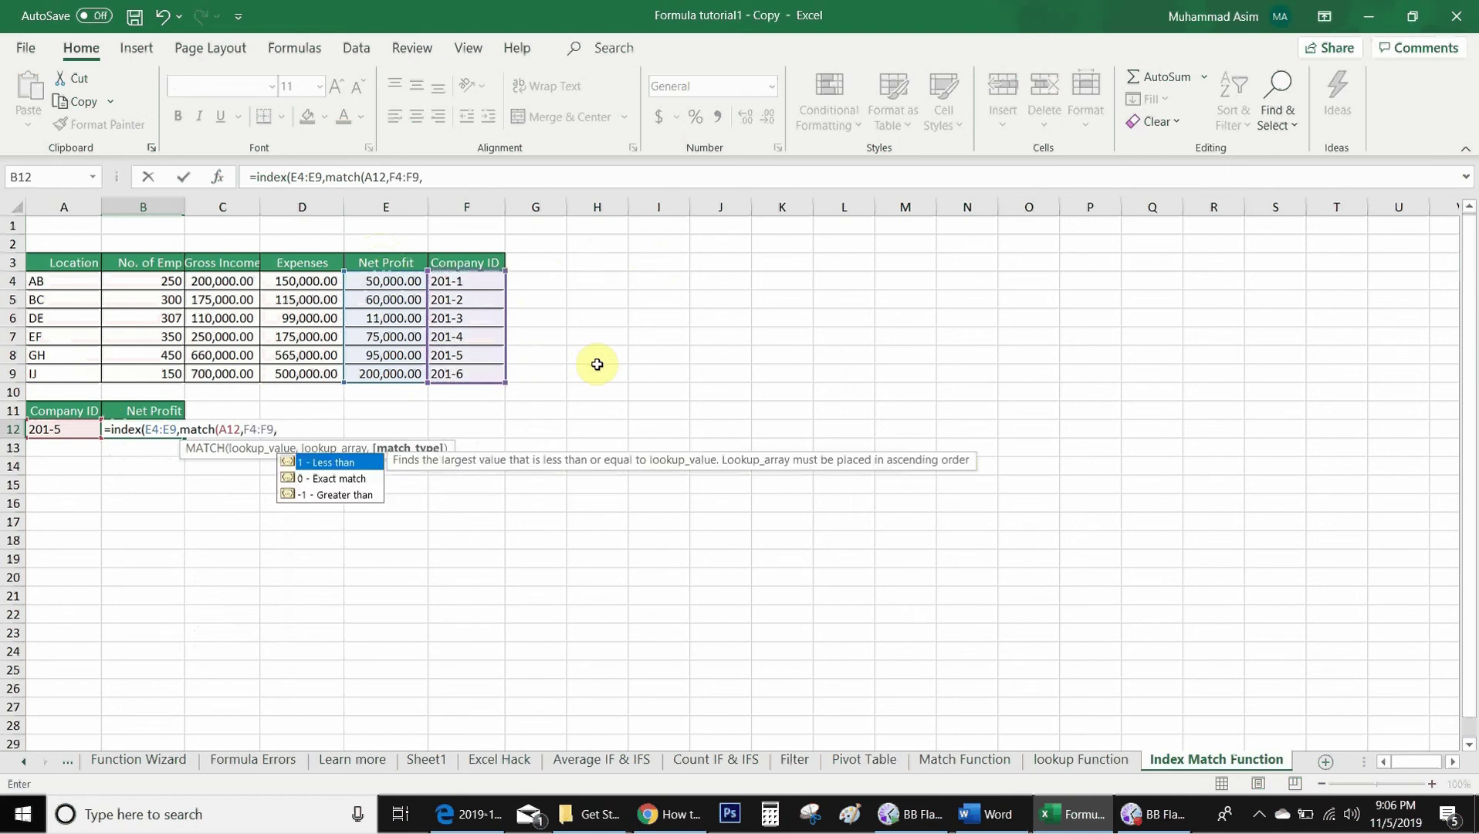
text(0)
text())
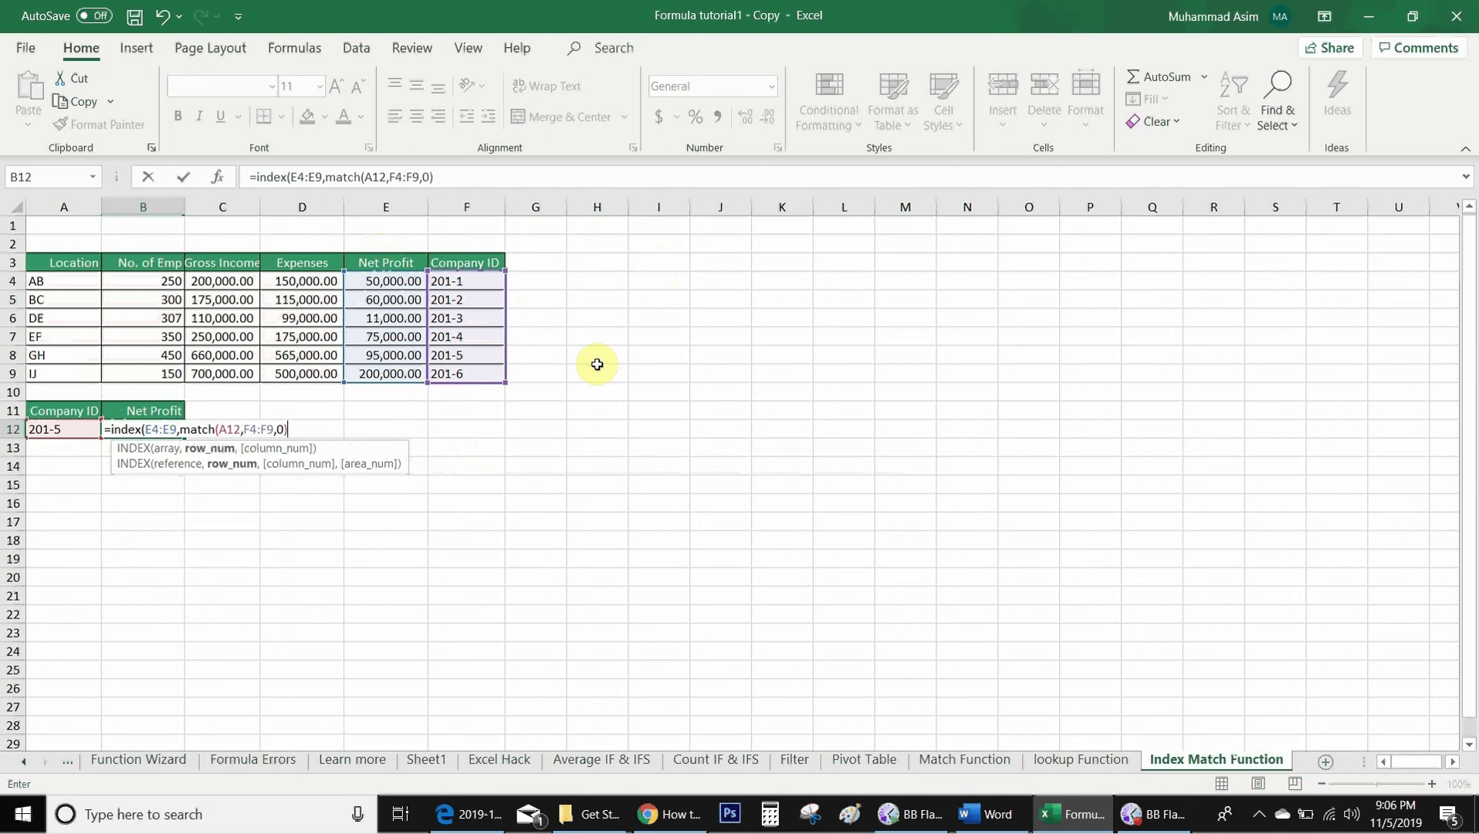
text())
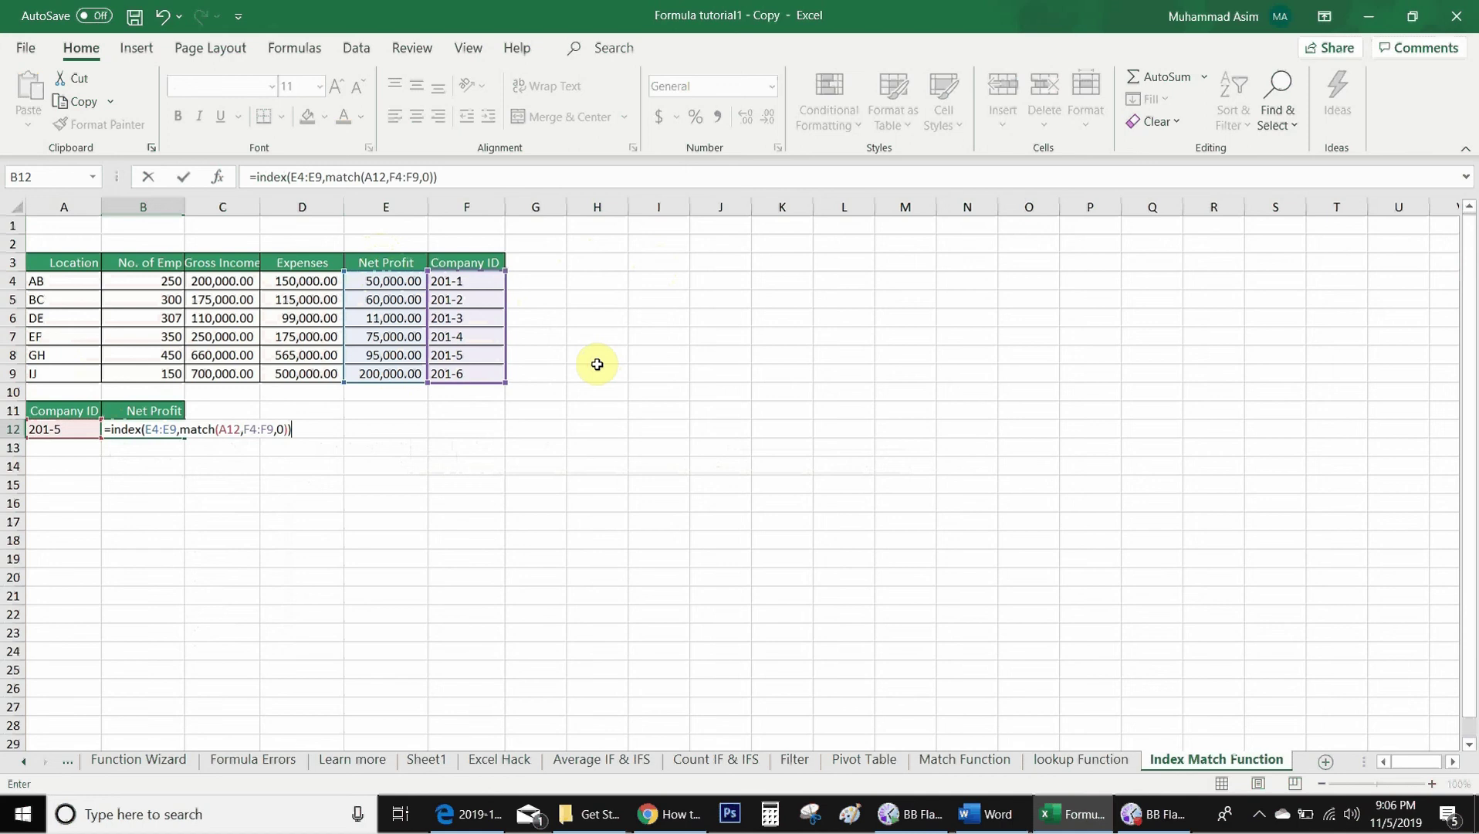
Step: Commit the formula showing 95000, verify against row 8 for 201-5, and move to Company ID 201-2
key(Return)
key(Up)
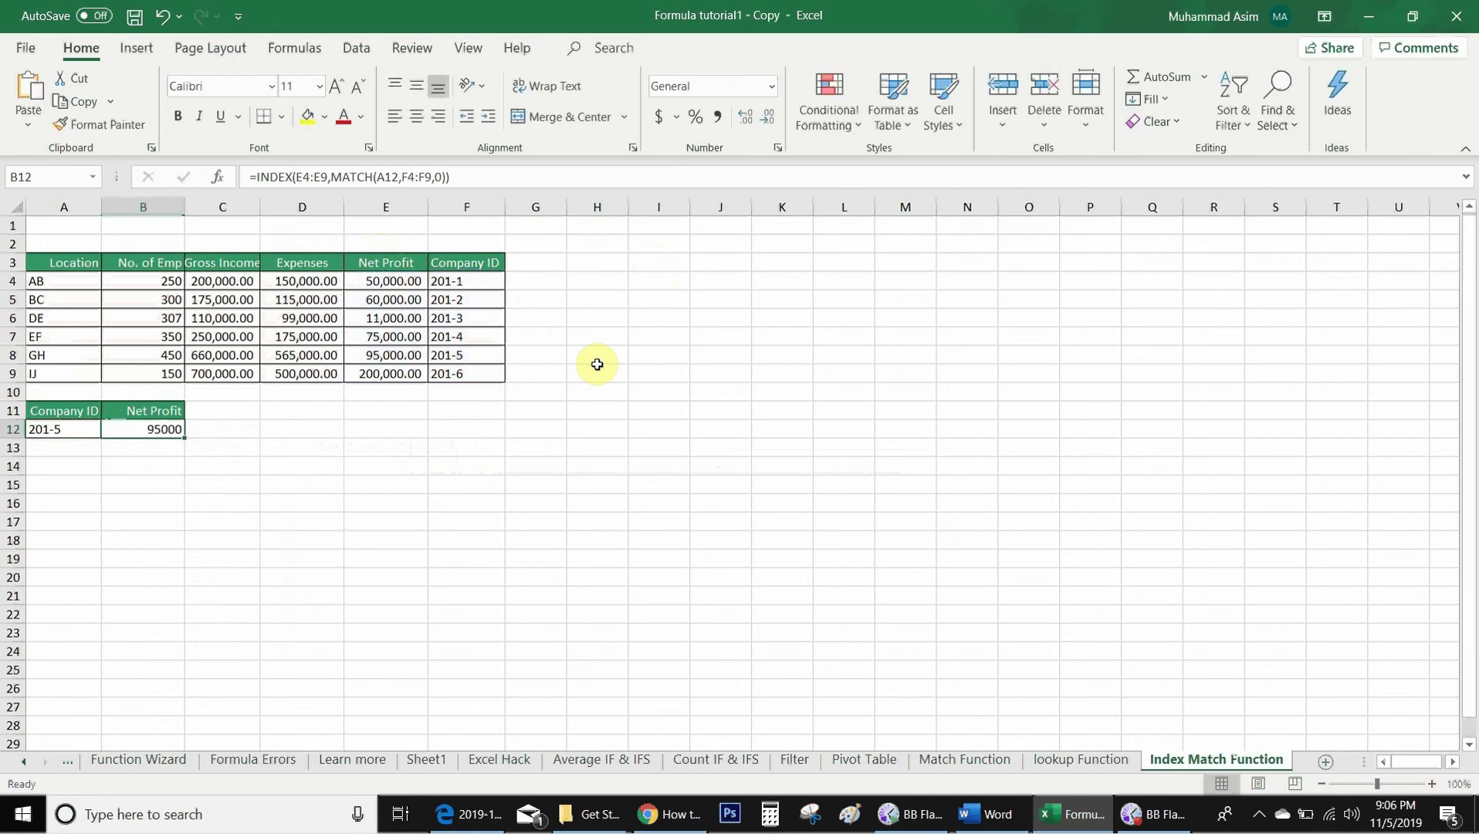
click(462, 353)
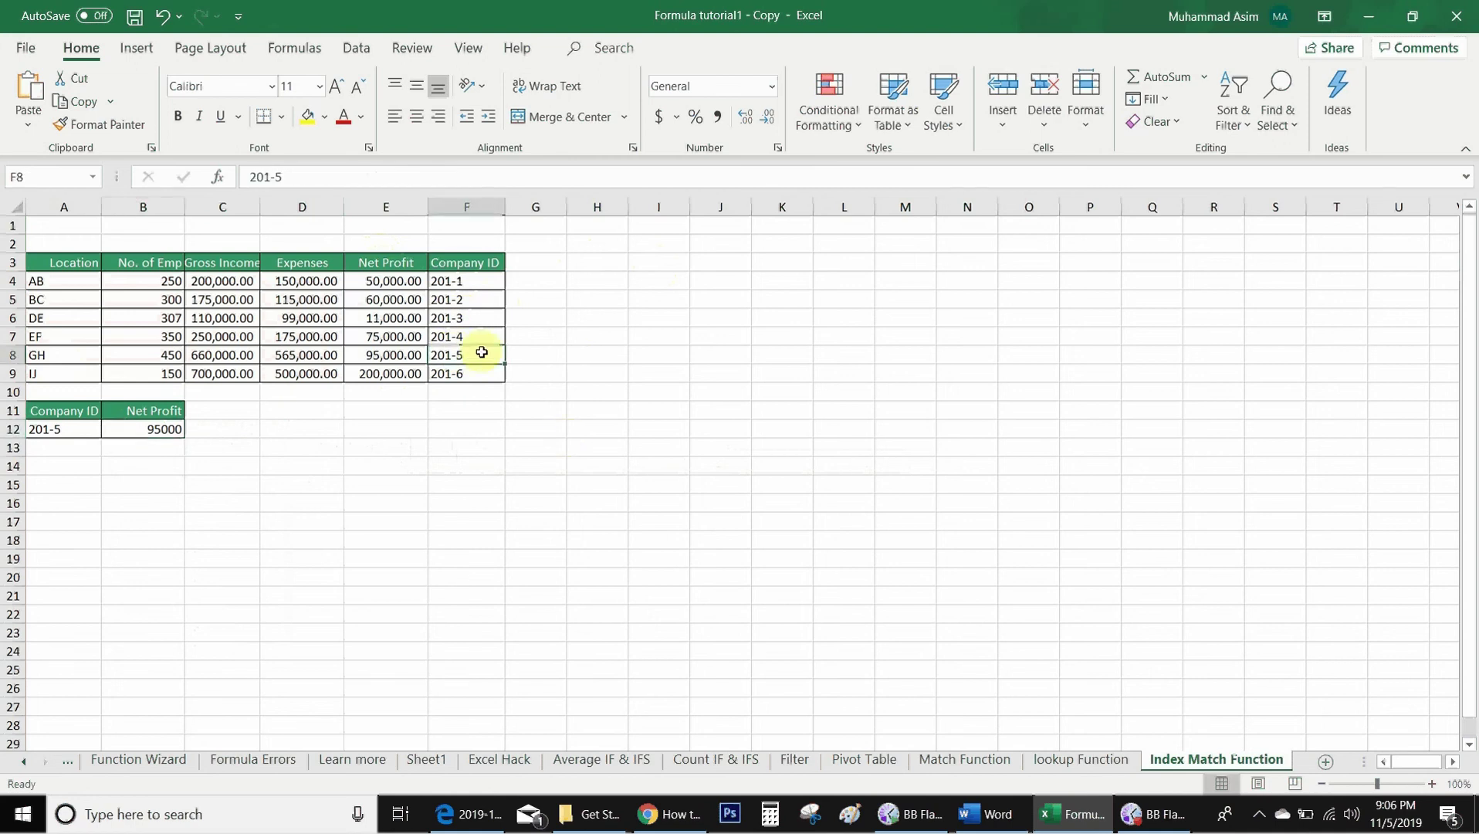
key(Left)
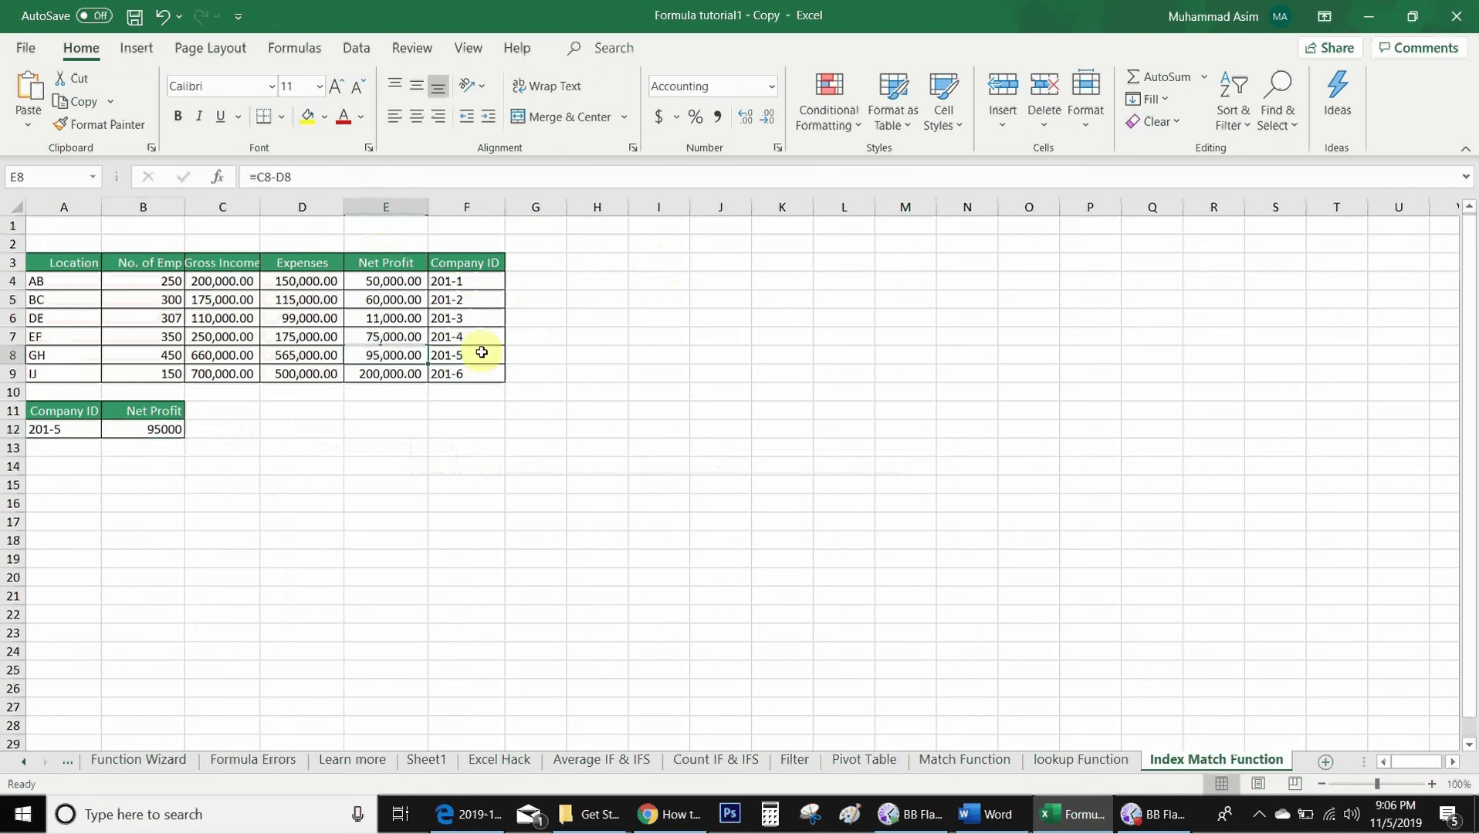
key(Up)
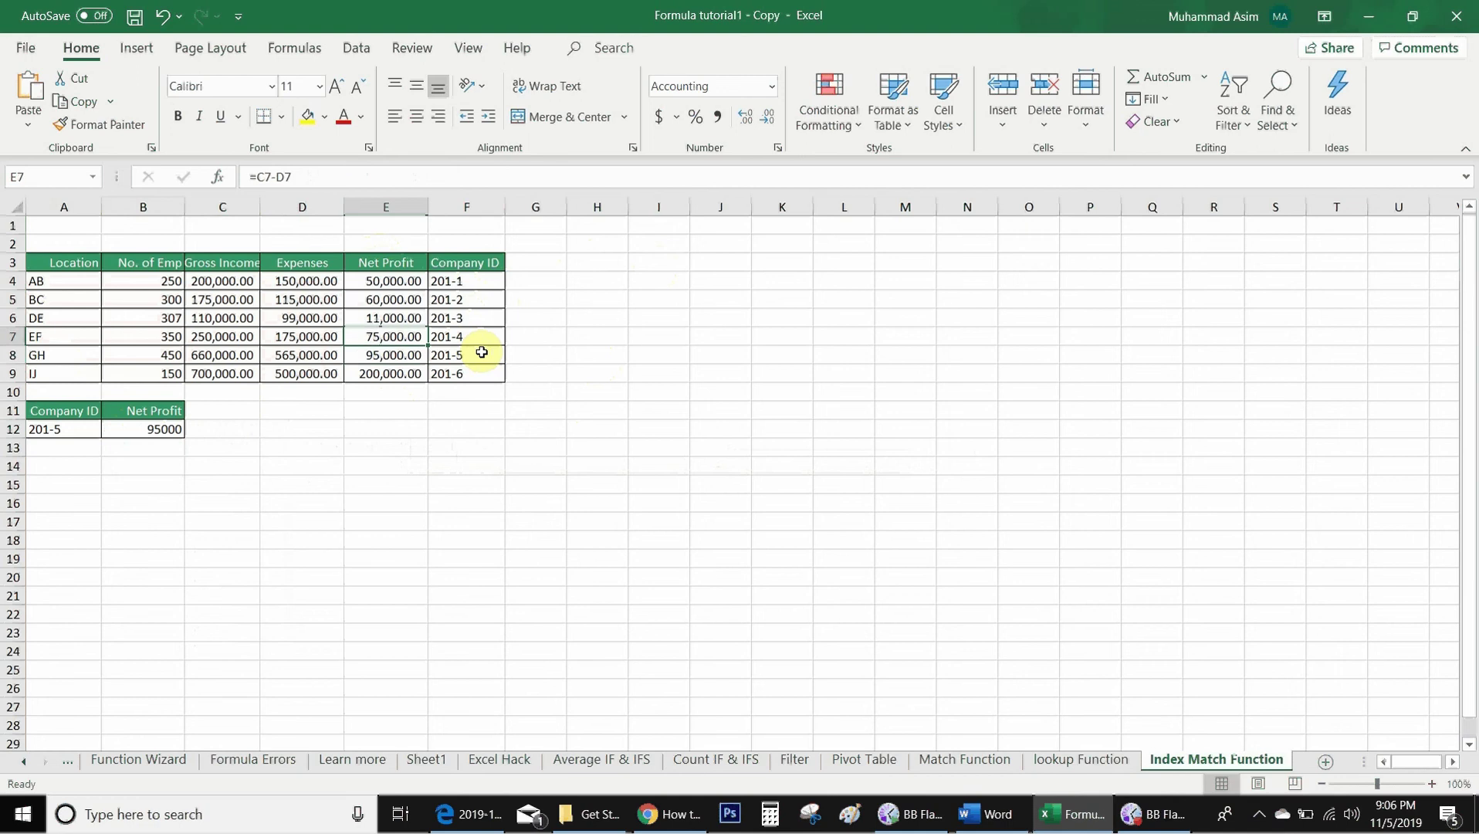
key(Right)
key(Up)
key(Up)
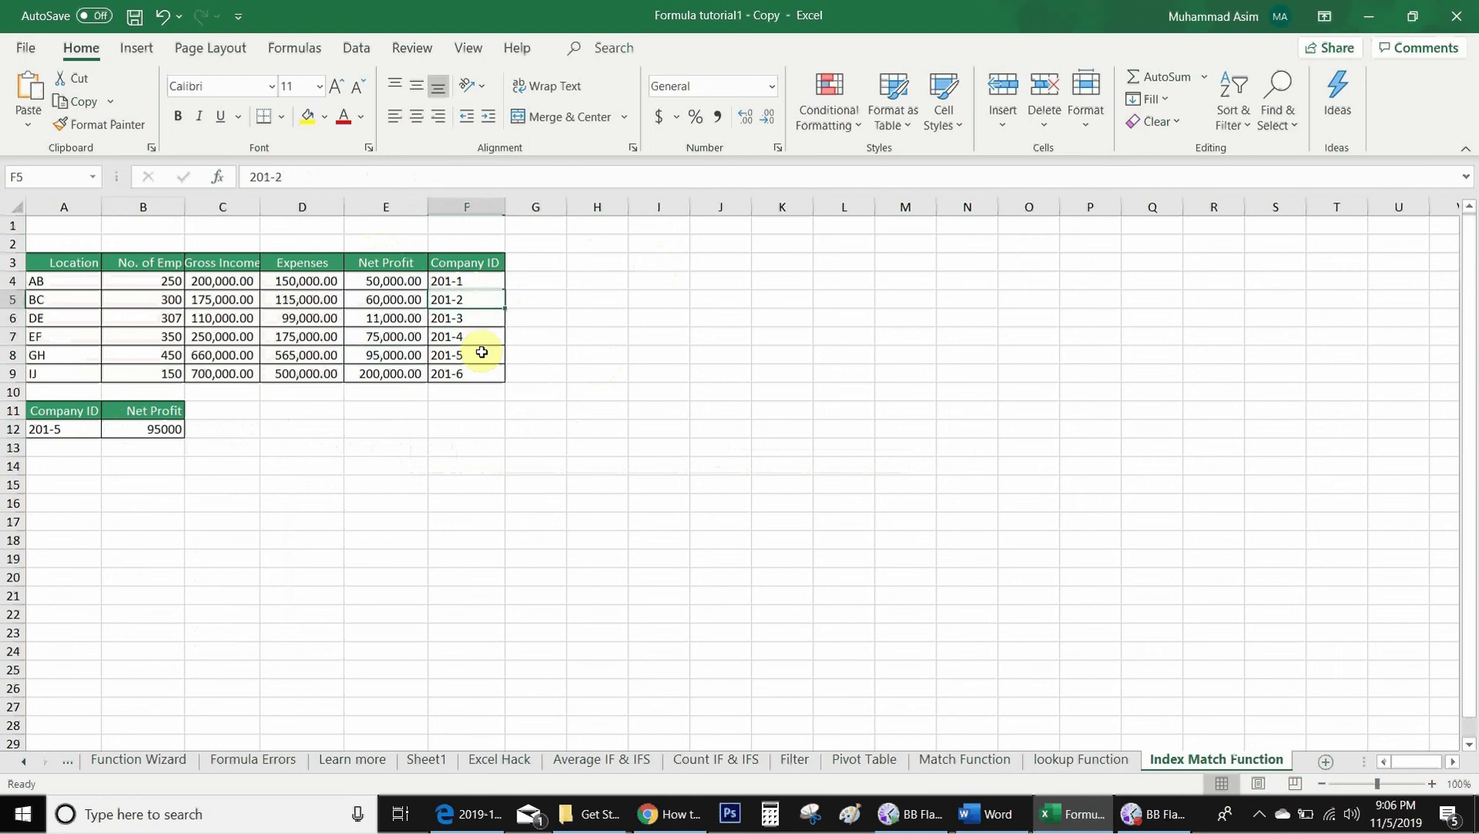
Step: Paste Company ID 201-2 into A12 and confirm B12 updates to its Net Profit of 60000
key(ctrl+c)
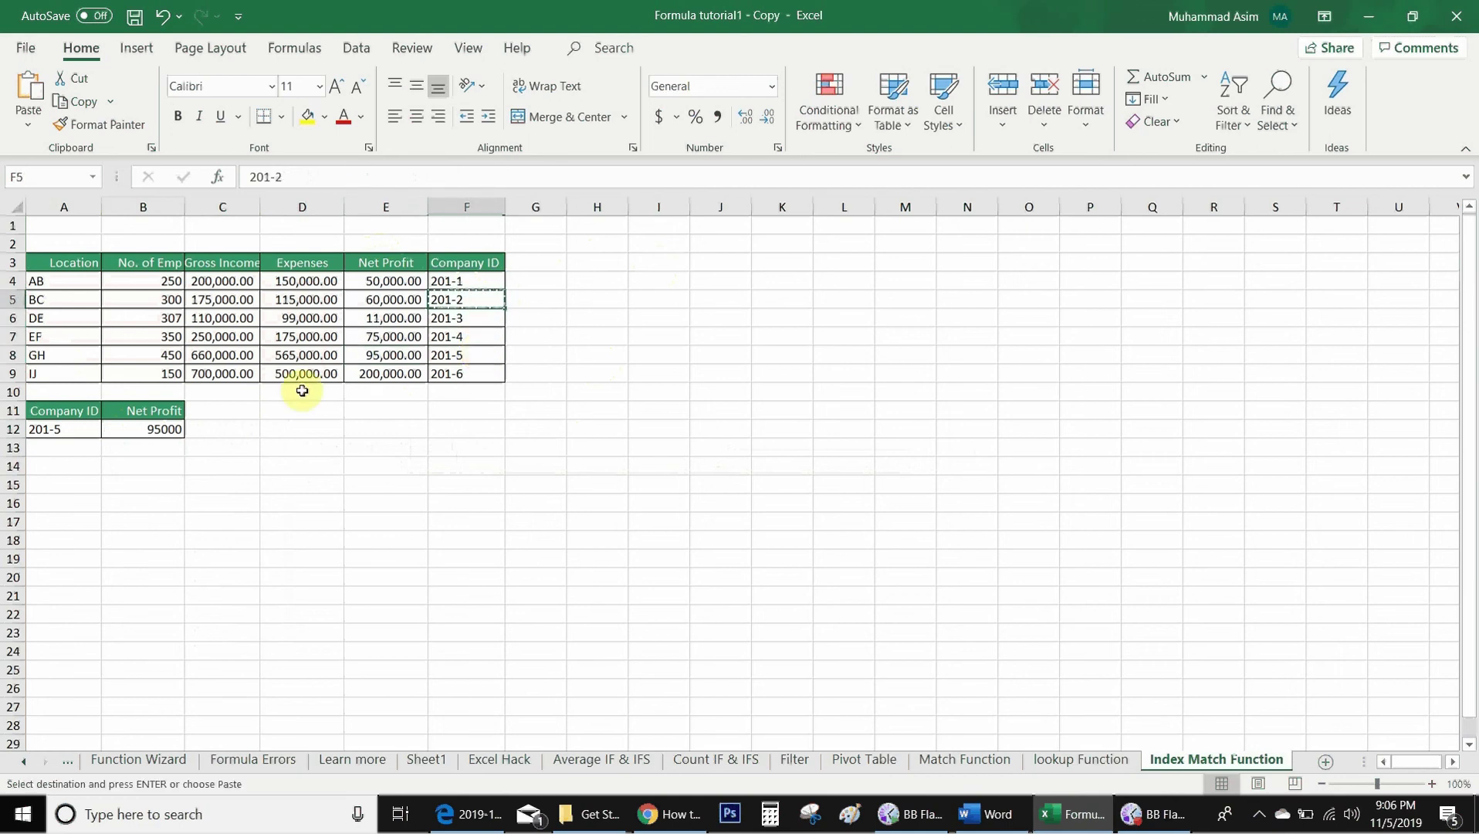
click(88, 427)
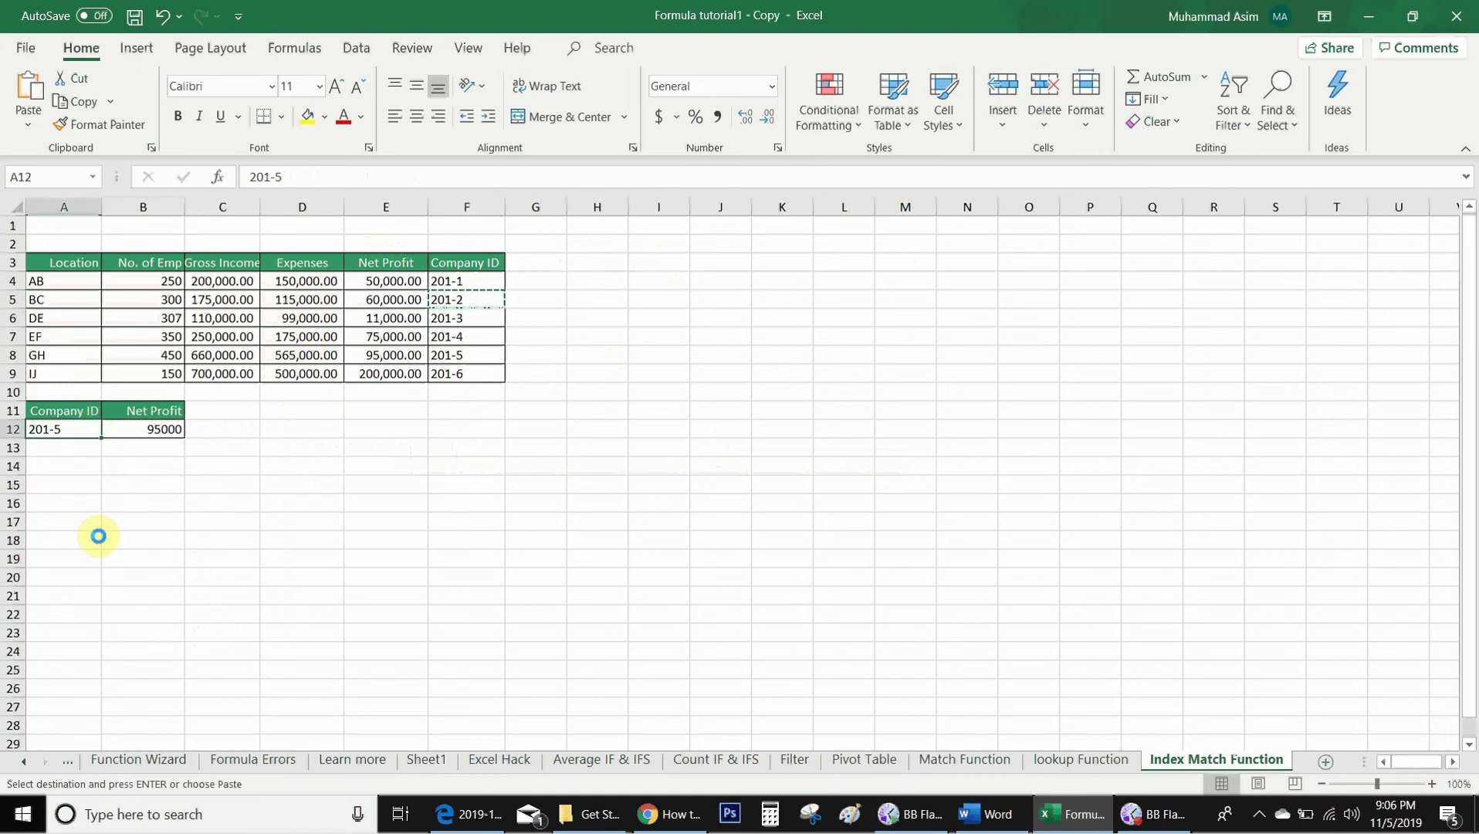
key(Return)
click(115, 432)
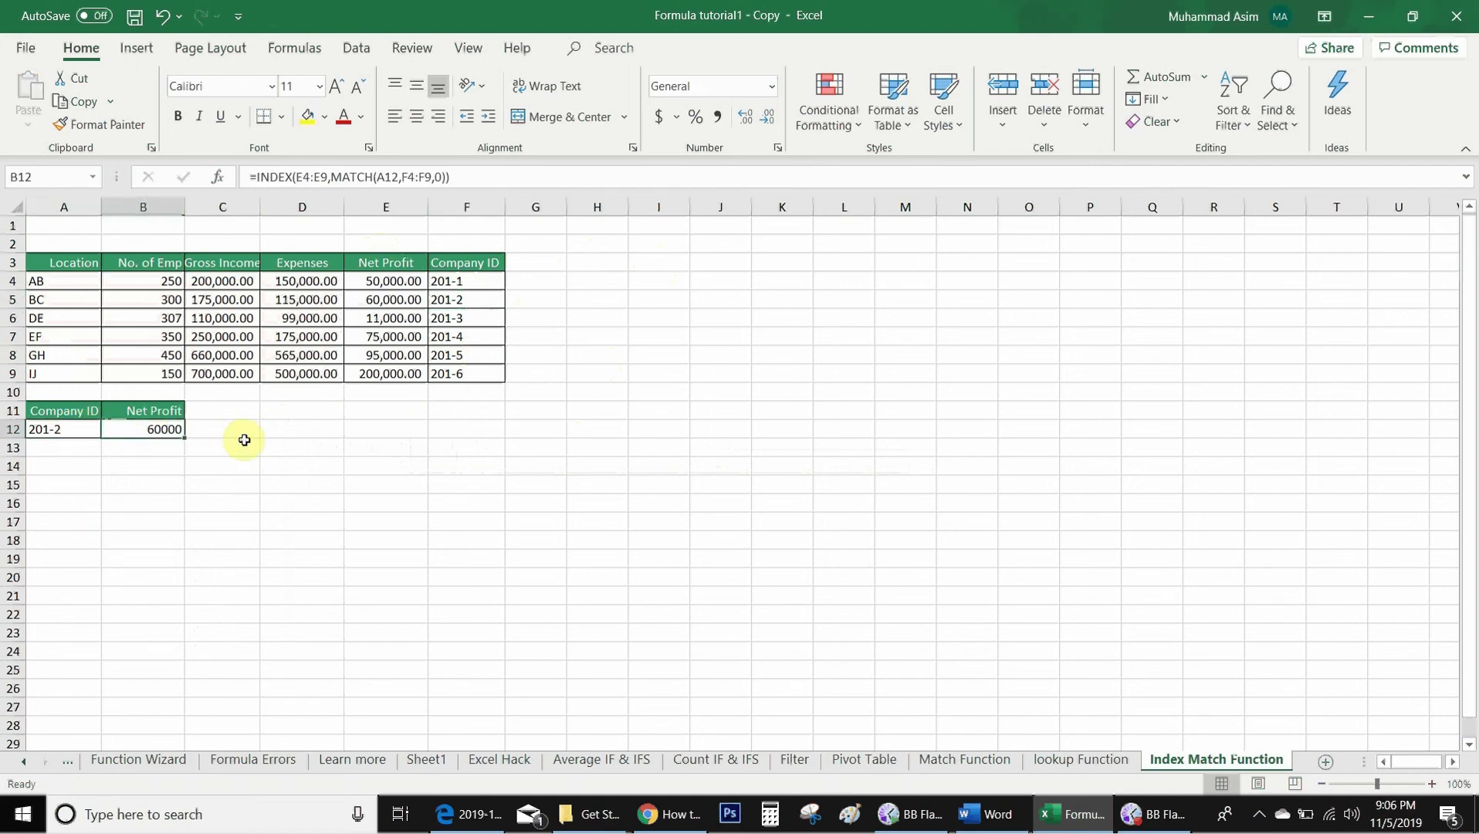
click(388, 300)
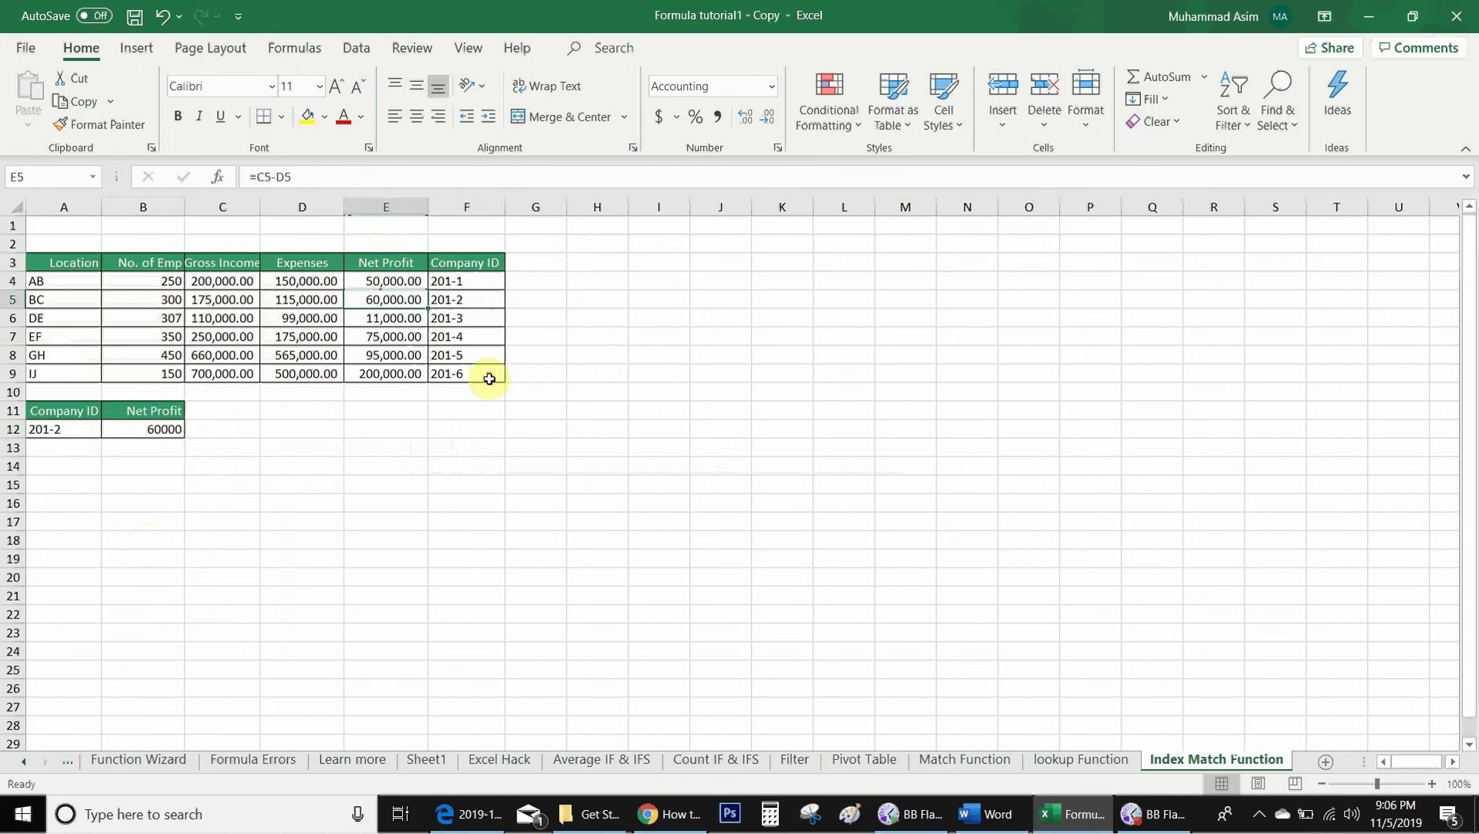